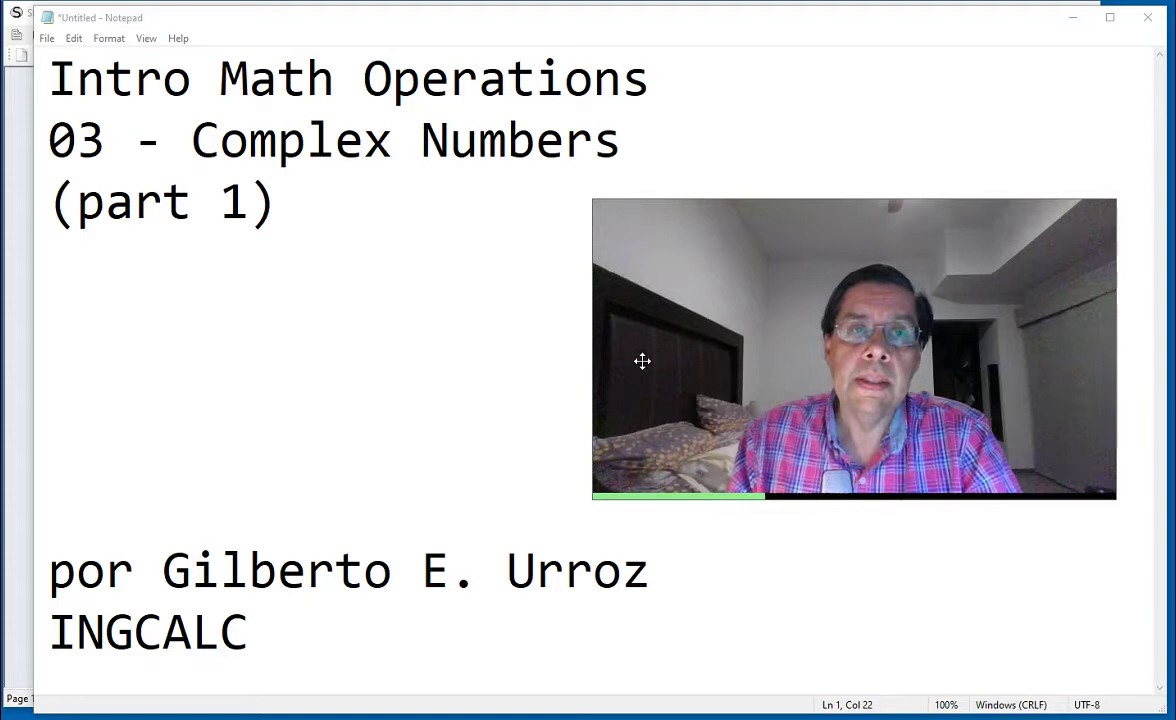
- Highlight the 'Intro Math Operations', '03 - Complex Numbers' and '(part 1)' title lines, then bring SMath Studio forward
left_click_drag(650, 78, 63, 72)
left_click(341, 218)
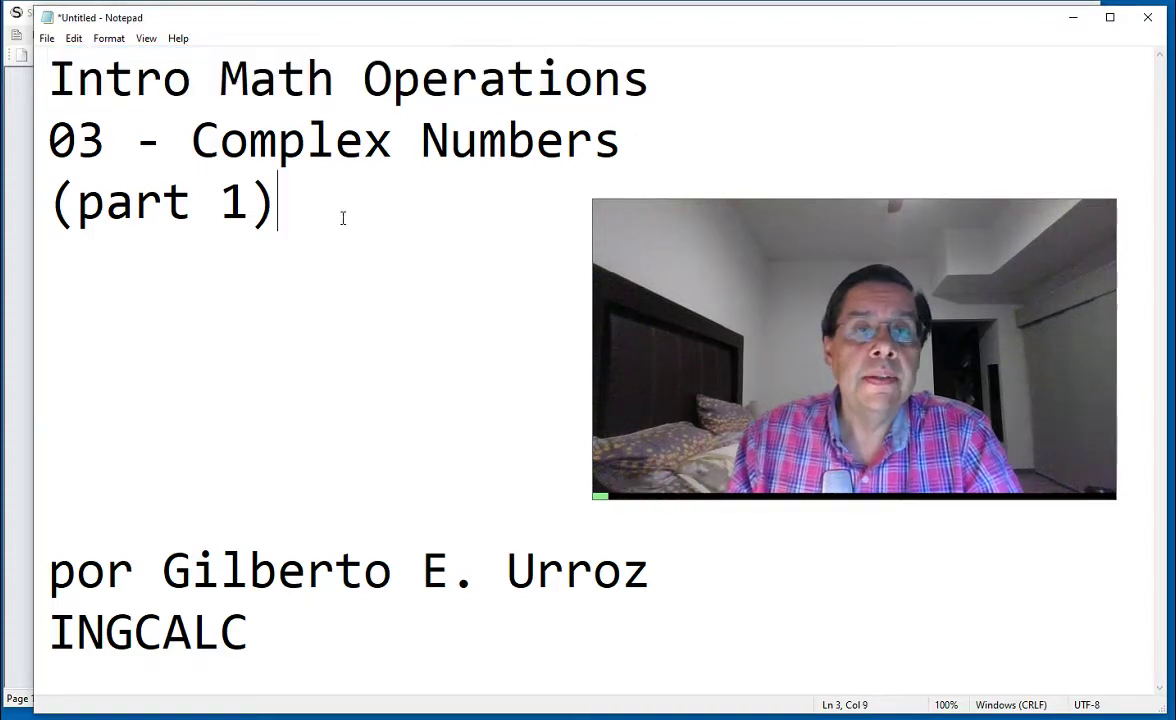
left_click(60, 145)
left_click_drag(60, 145, 638, 147)
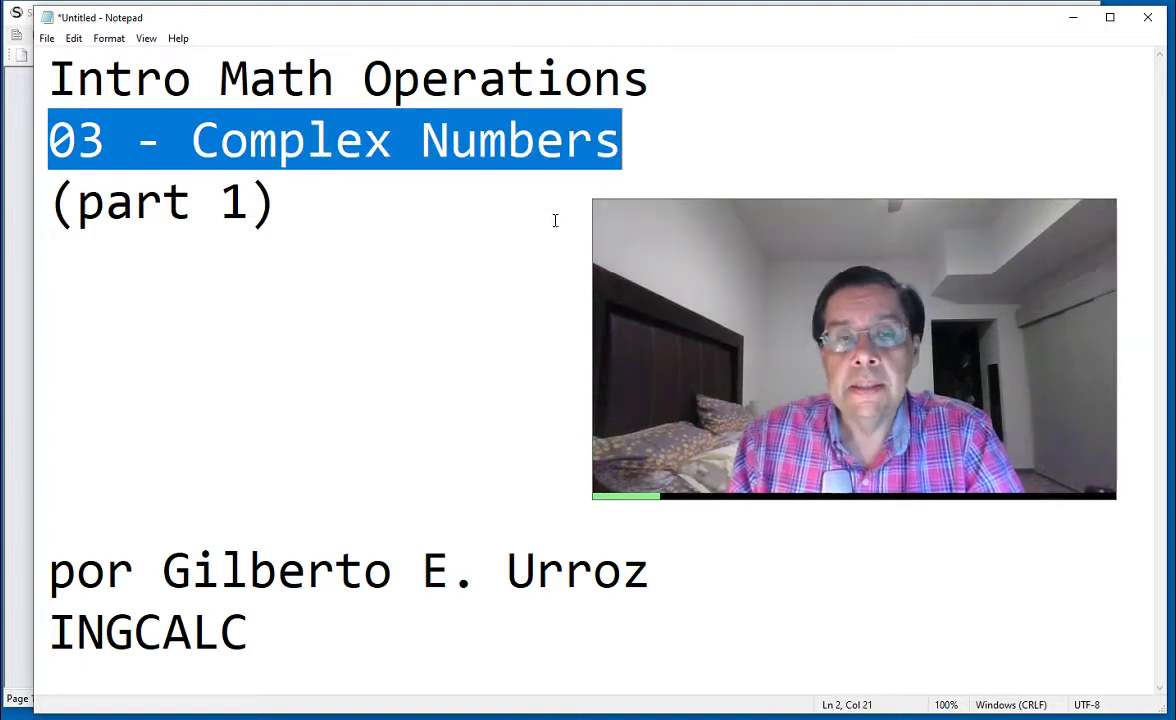
left_click(282, 221)
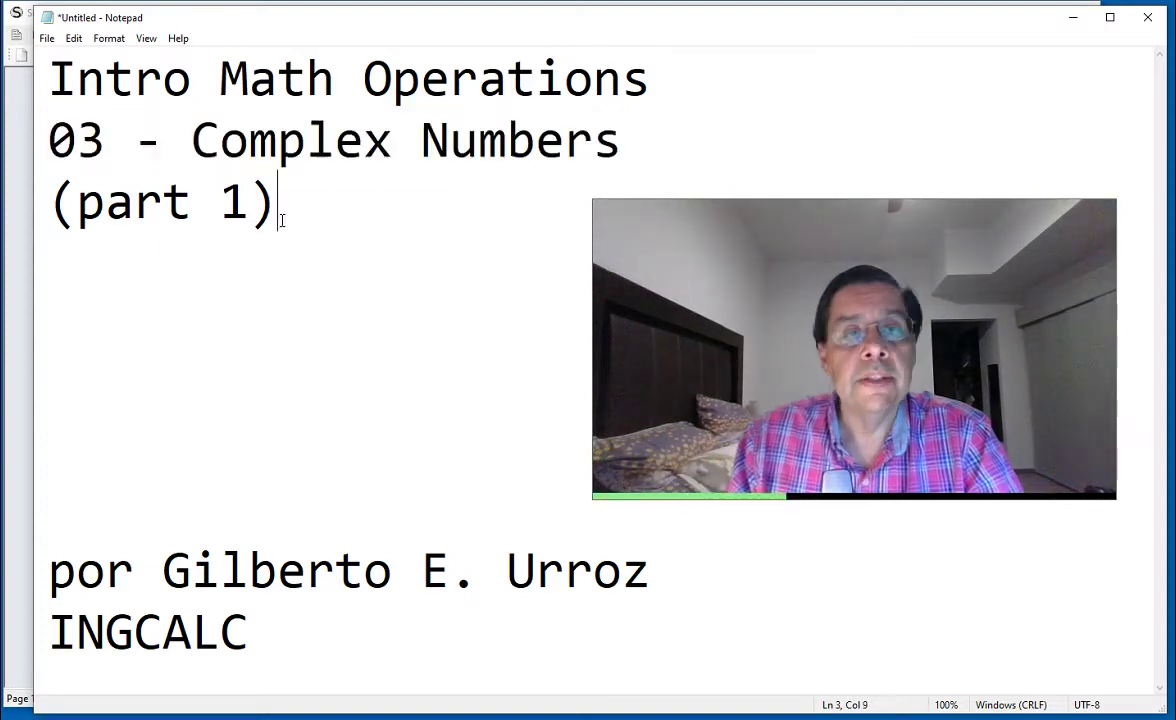
key("shift+Left")
key("shift+Left")
key("shift+Left")
key("shift+Left")
key("shift+Left")
key("shift+Left")
key("shift+Left")
key("shift+Left")
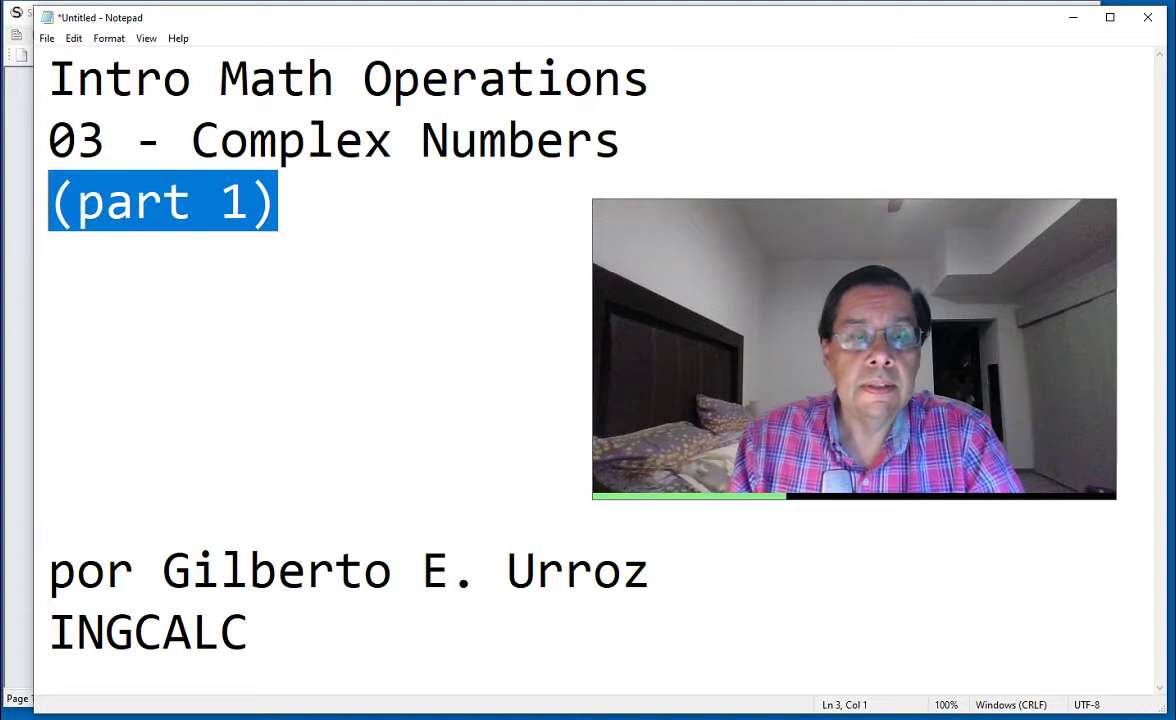
left_click(22, 443)
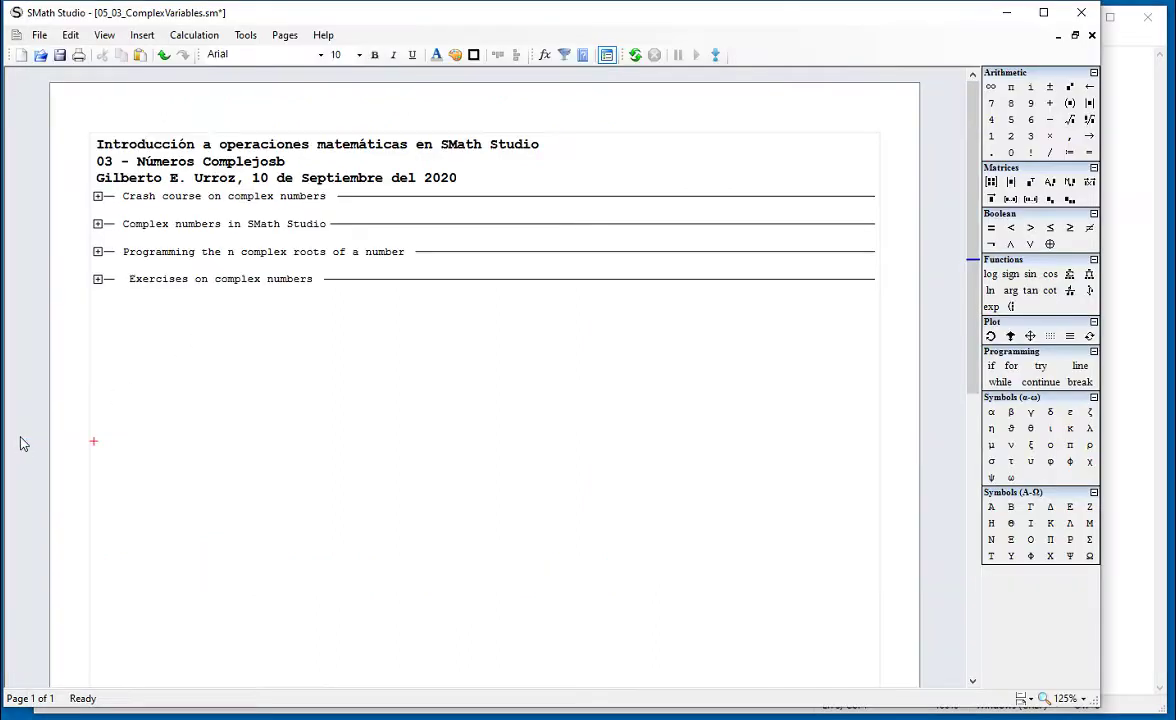
- Expand the crash course section and highlight the natural numbers 1, 2, 3 and 'POSITIVE INTEGER'
left_click(98, 197)
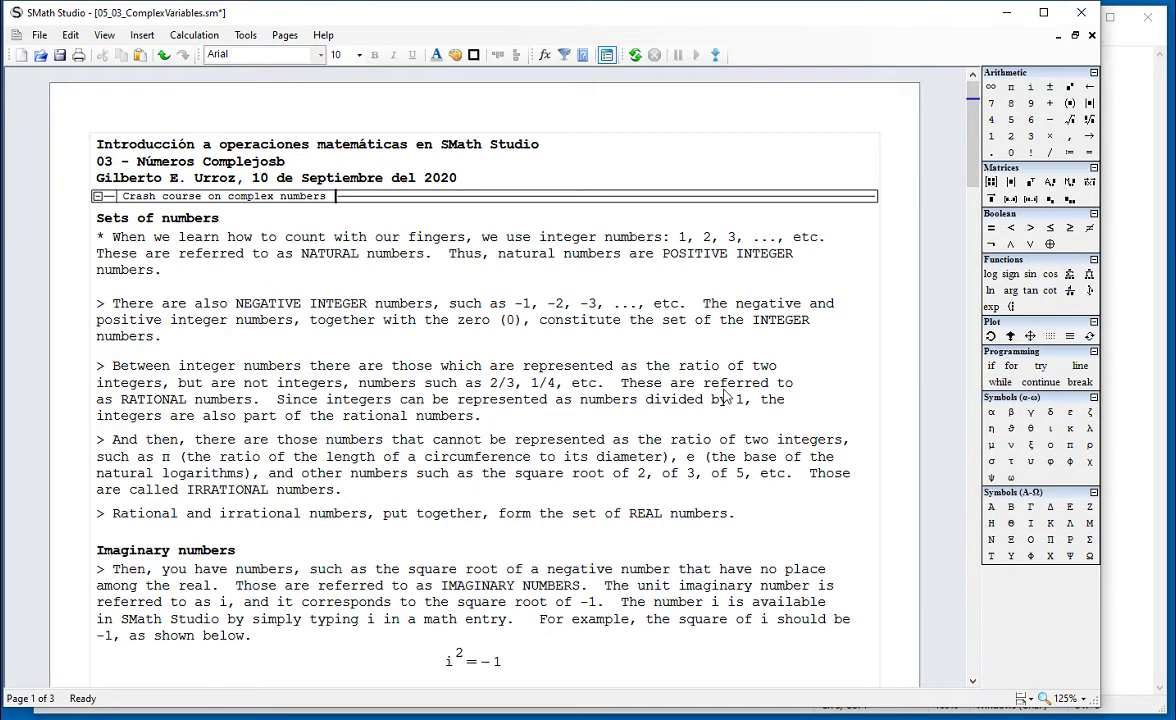
left_click_drag(679, 237, 760, 246)
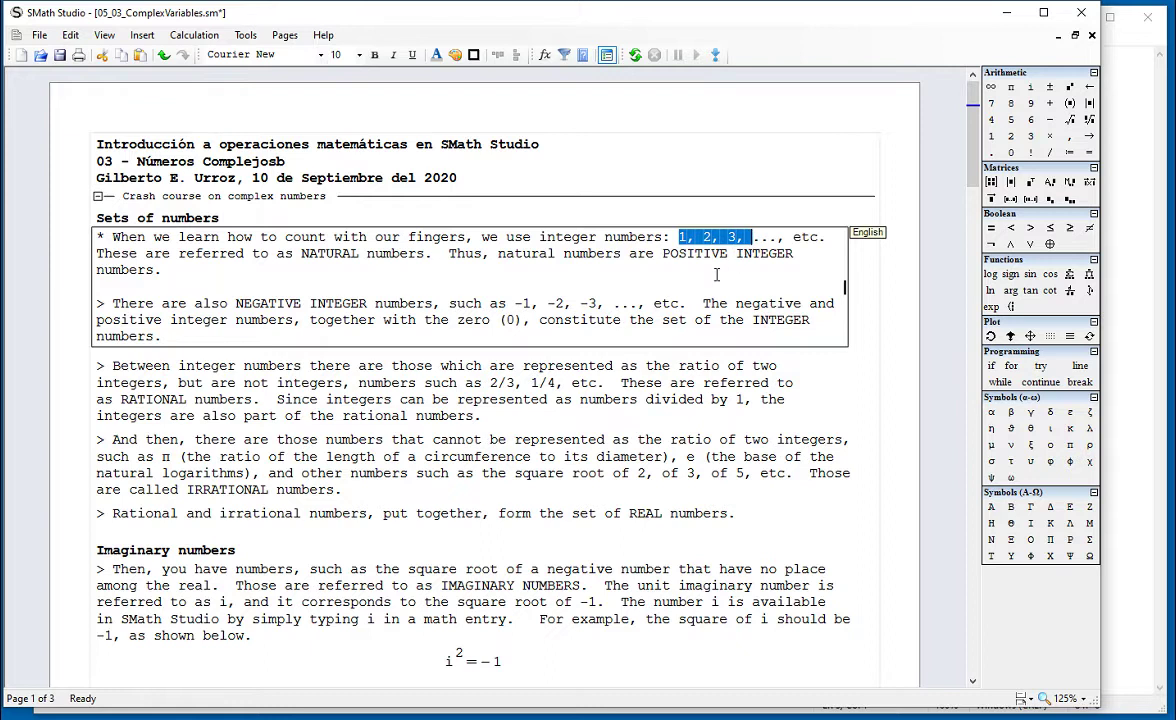
left_click_drag(665, 263, 782, 260)
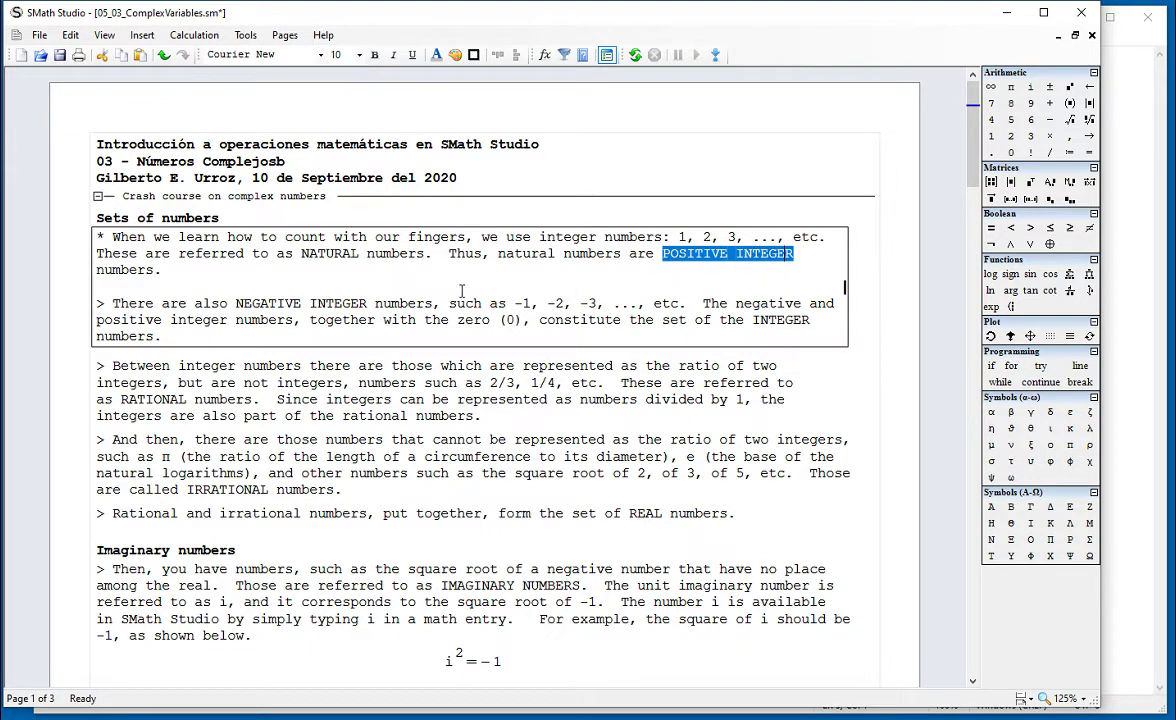
- Highlight 'NEGATIVE INTEGER', the examples -1, -2, -3, the zero and 'INTEGER' in the text
left_click_drag(238, 310, 367, 310)
left_click_drag(516, 310, 618, 312)
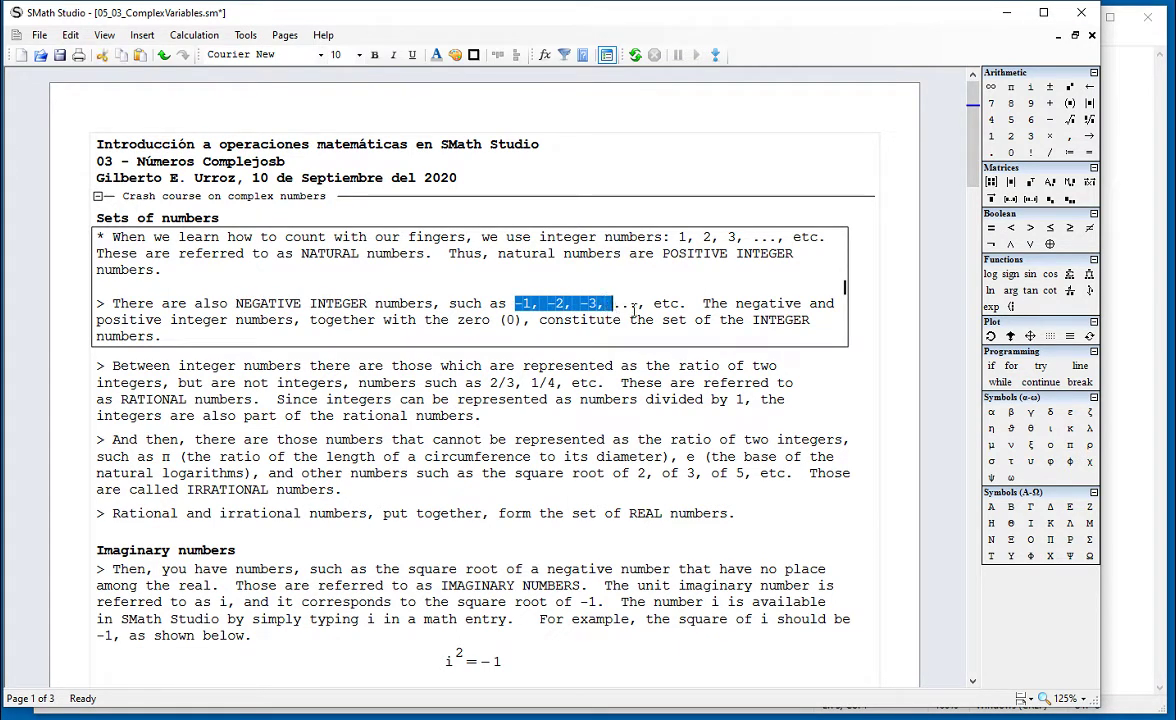
left_click(666, 256)
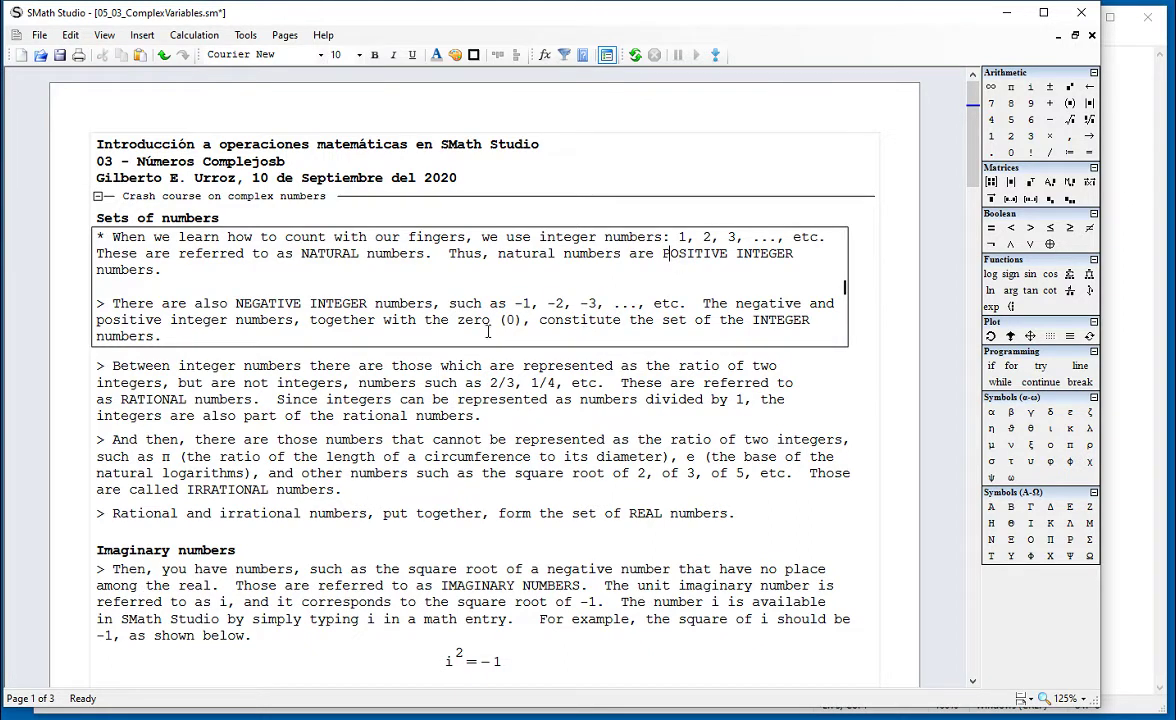
left_click_drag(433, 318, 517, 318)
left_click(518, 322)
left_click_drag(752, 322, 812, 328)
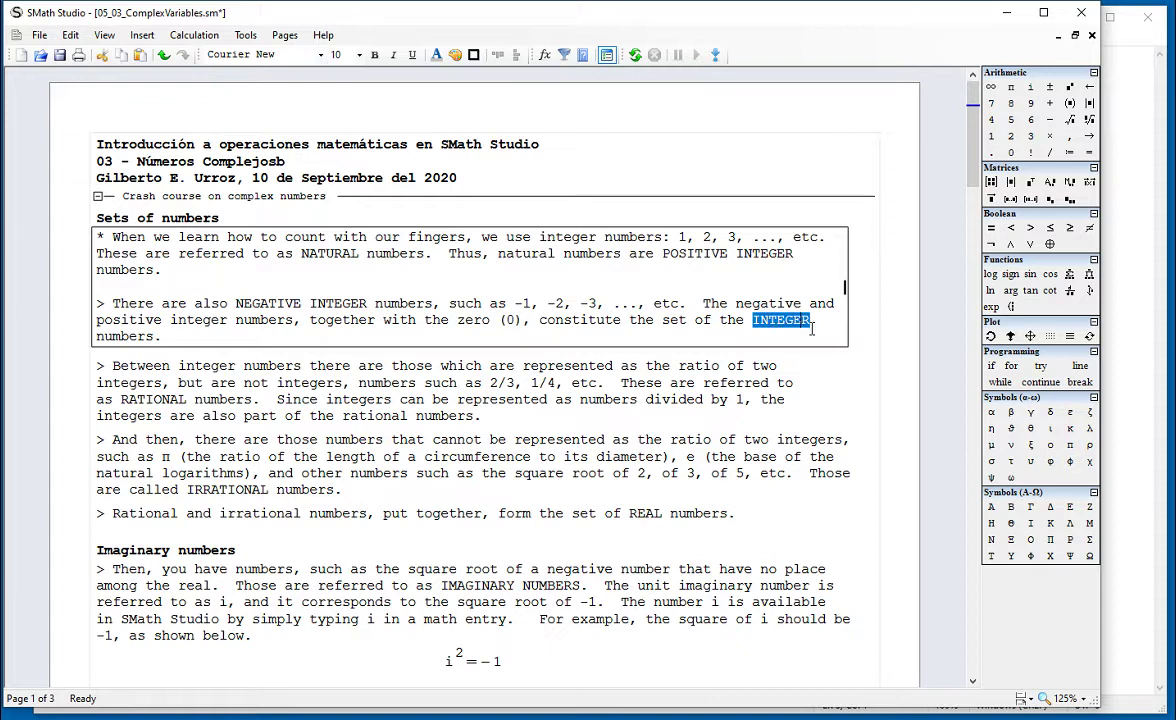
left_click(802, 414)
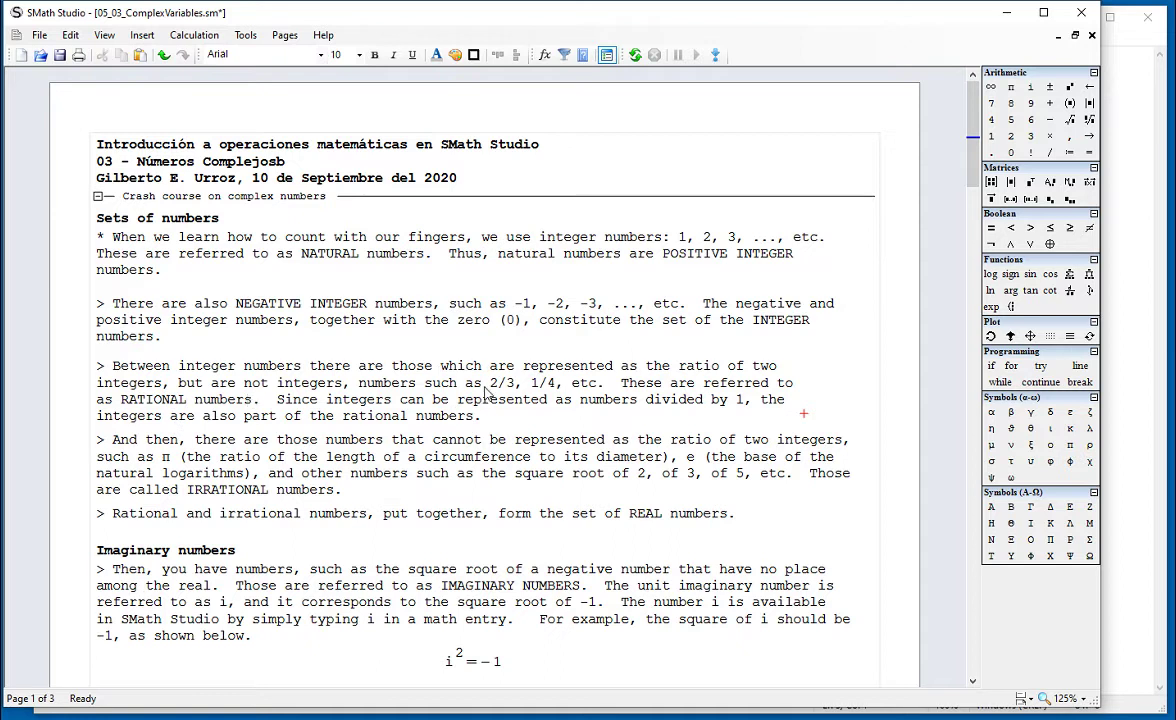
left_click_drag(490, 386, 567, 392)
left_click_drag(121, 400, 252, 401)
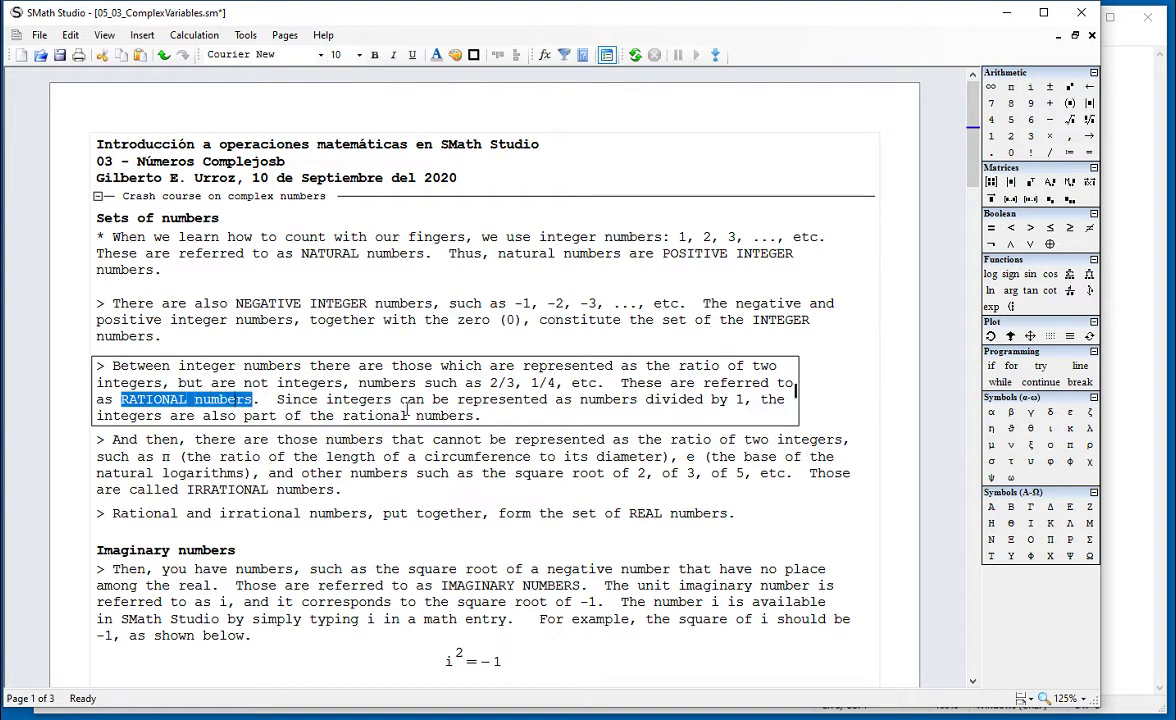
left_click_drag(490, 384, 564, 385)
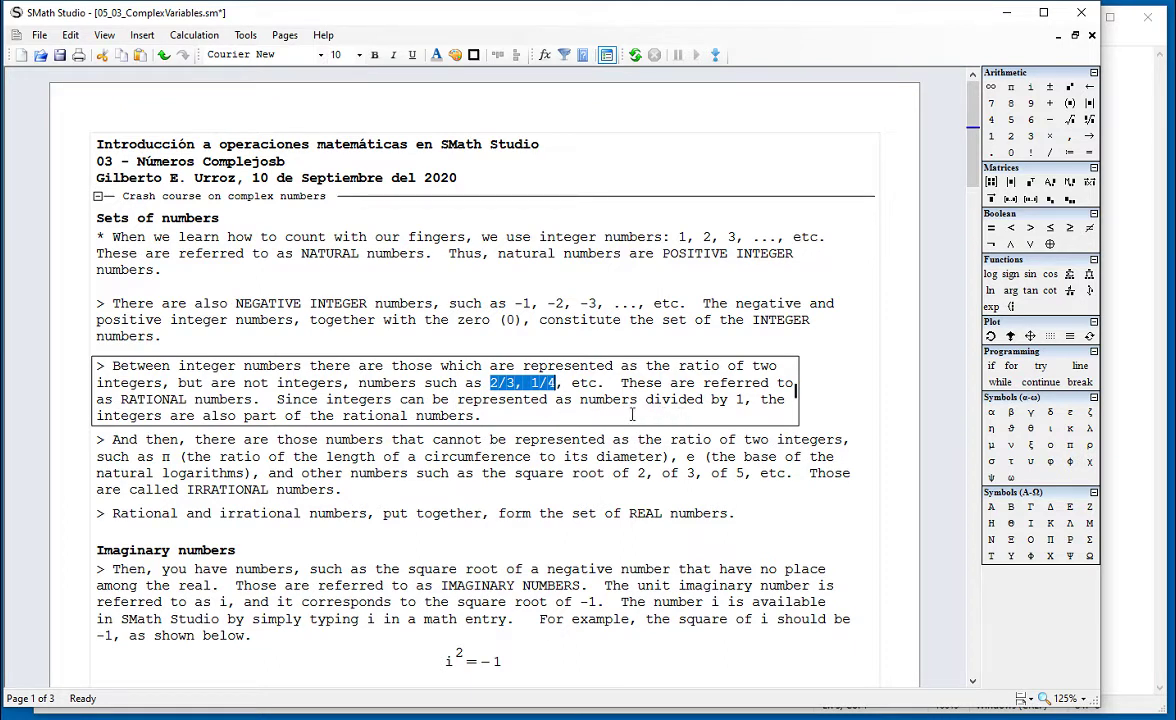
left_click_drag(580, 400, 755, 406)
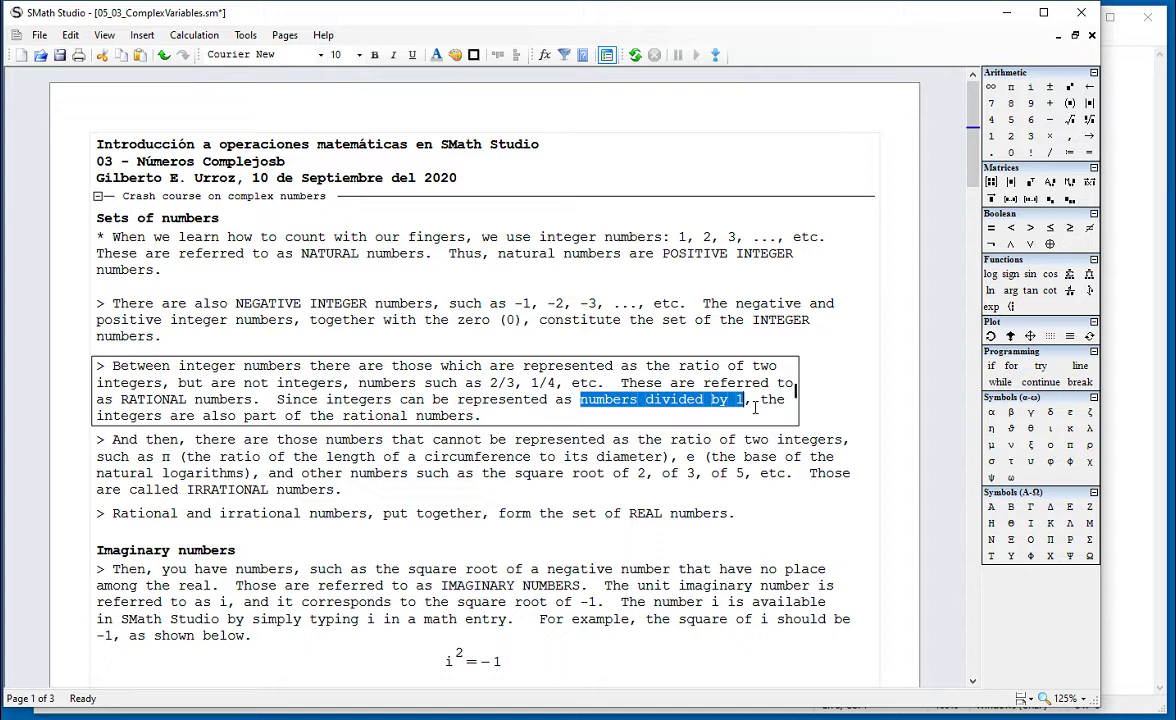
left_click(474, 416)
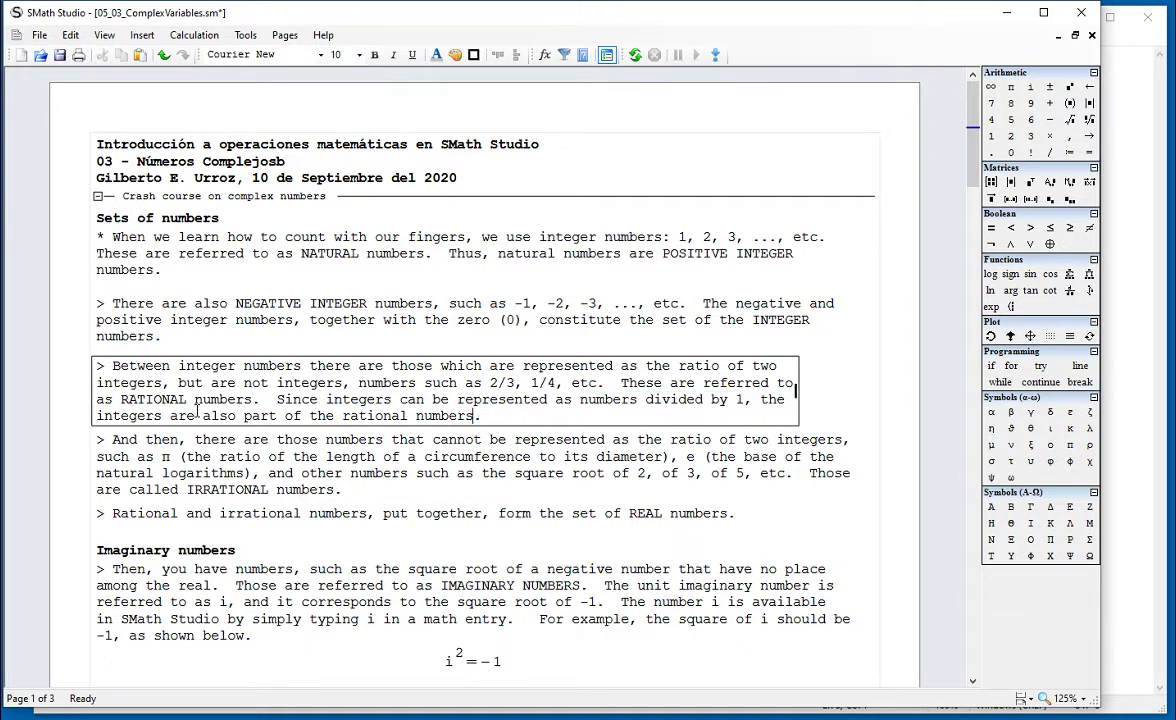
left_click_drag(121, 399, 253, 400)
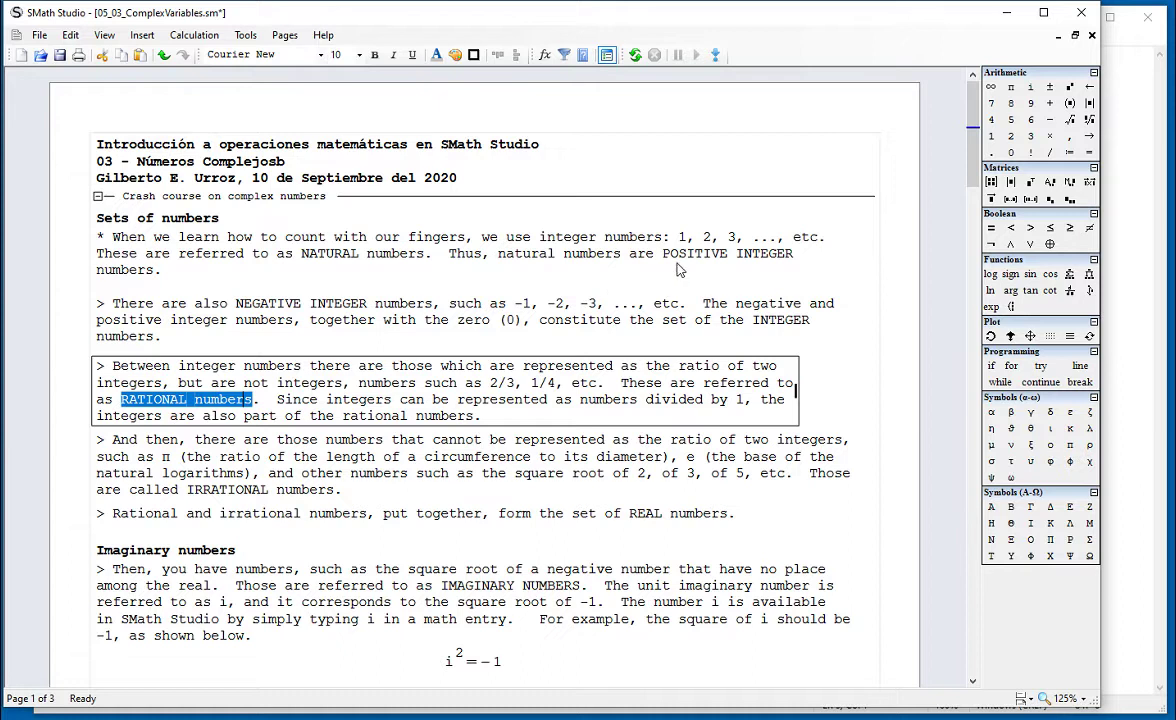
left_click(762, 323)
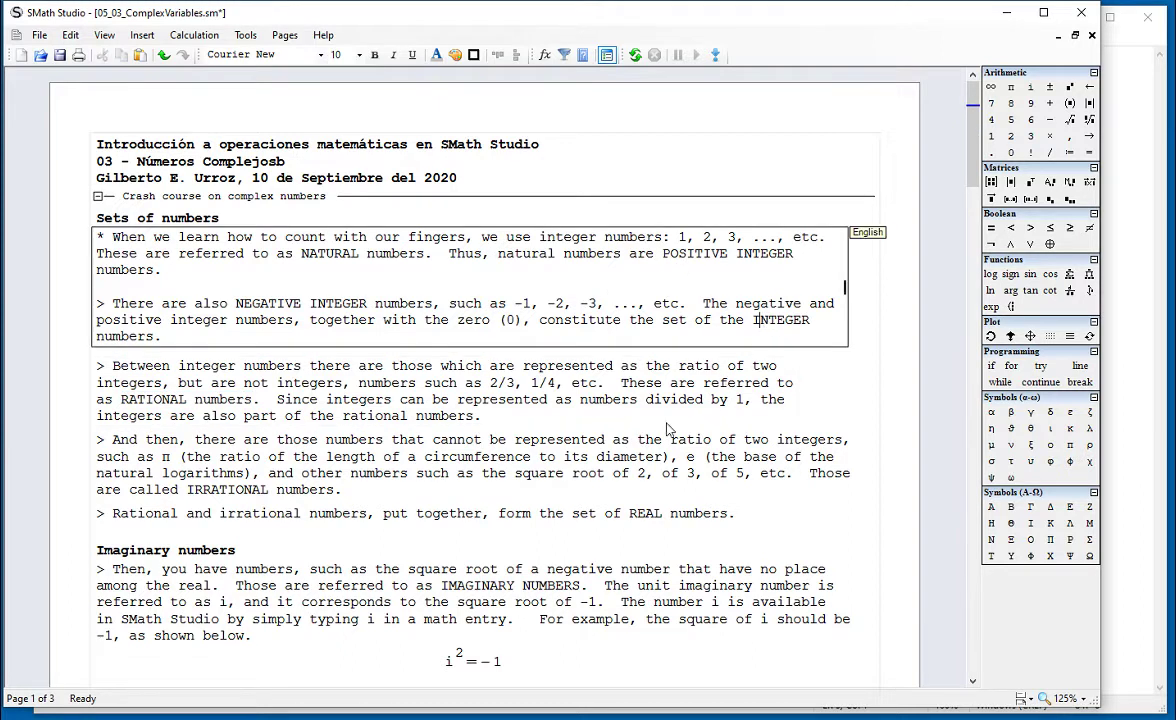
left_click(166, 460)
double_click(166, 459)
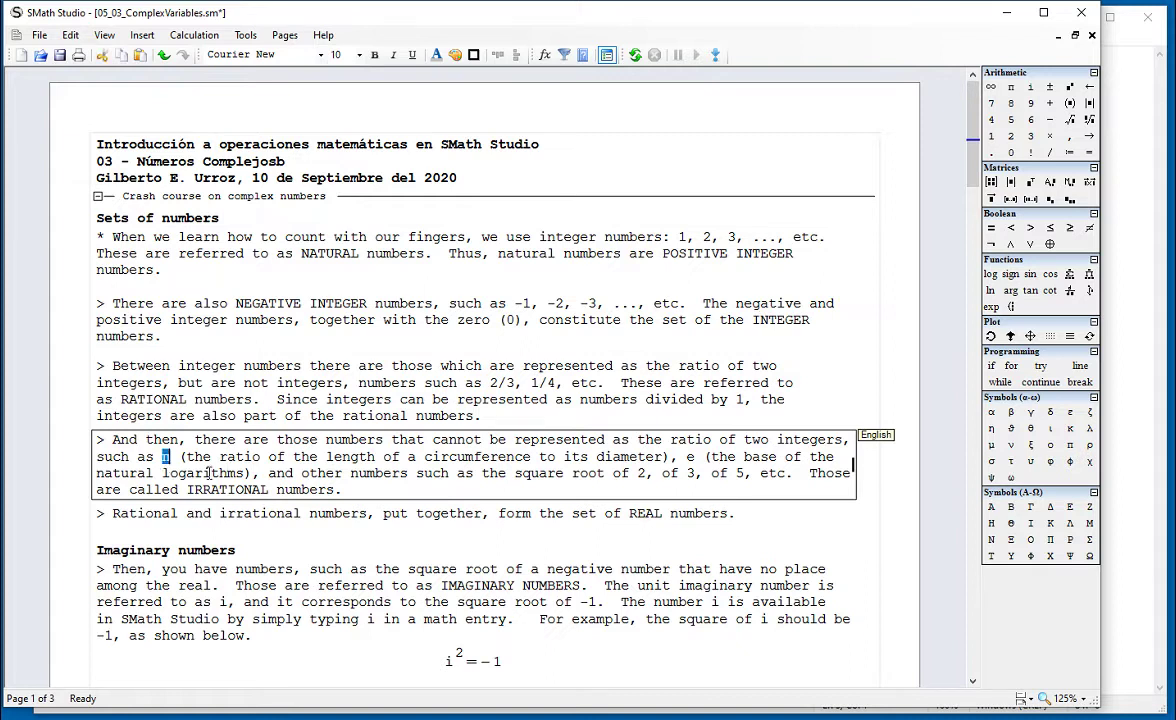
left_click_drag(185, 457, 243, 473)
left_click(697, 462)
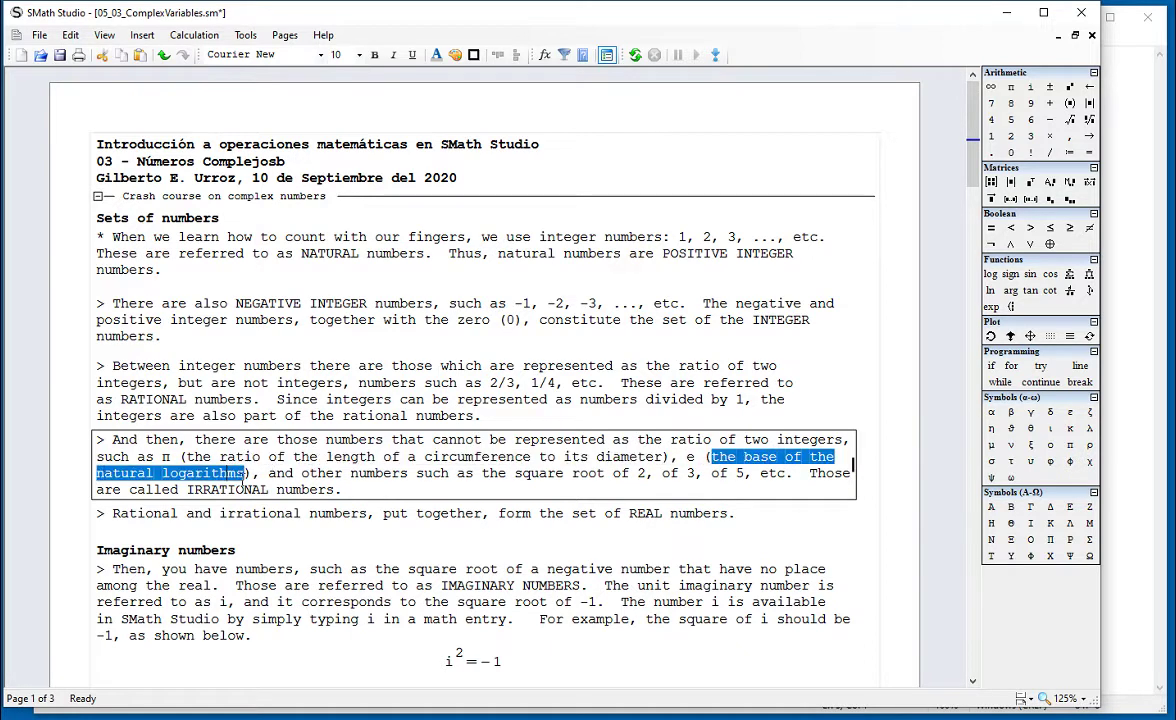
left_click_drag(520, 483, 759, 484)
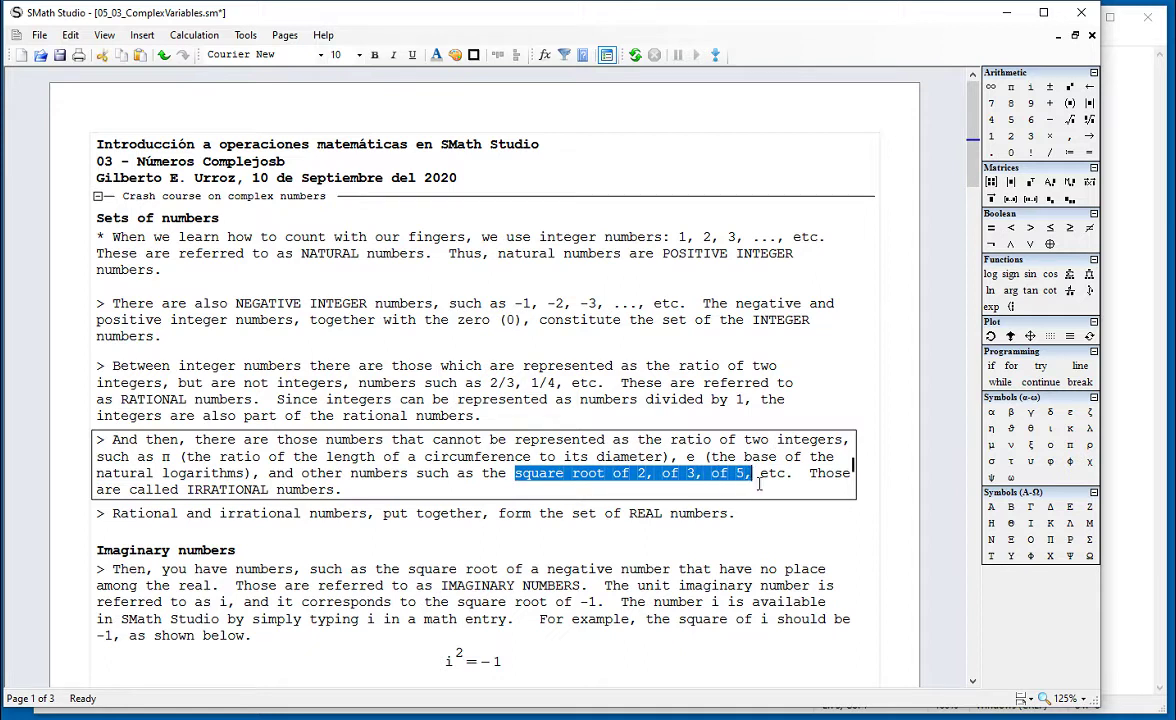
left_click(759, 495)
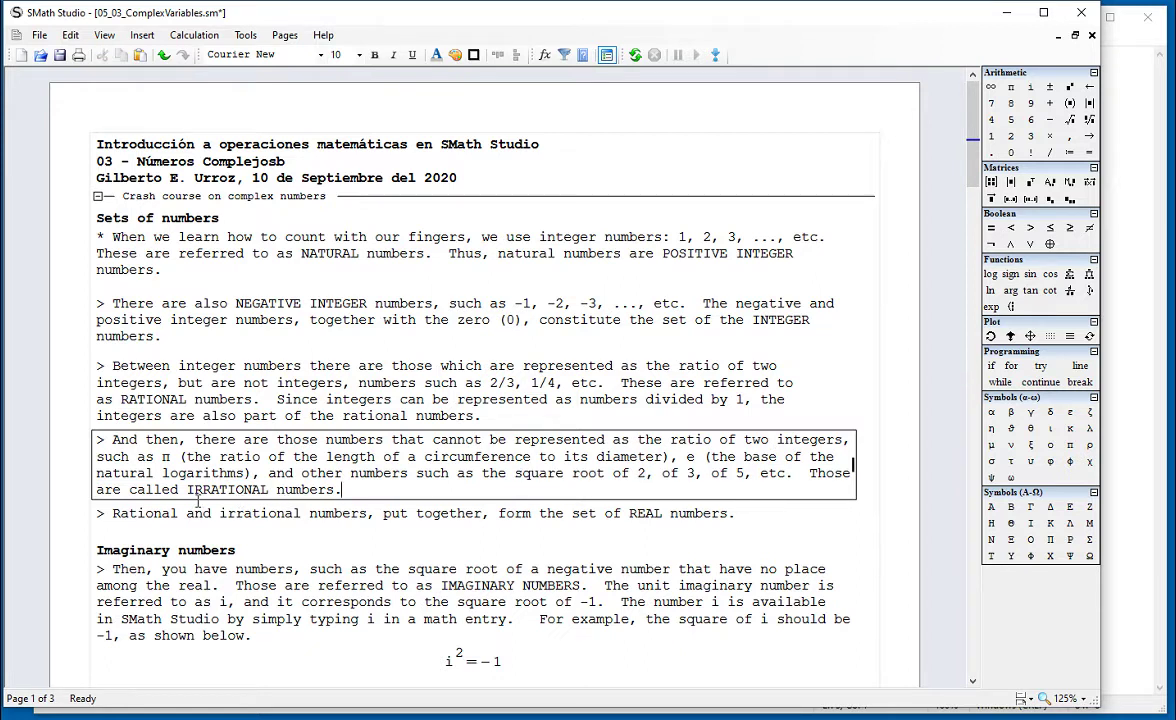
left_click_drag(187, 491, 334, 490)
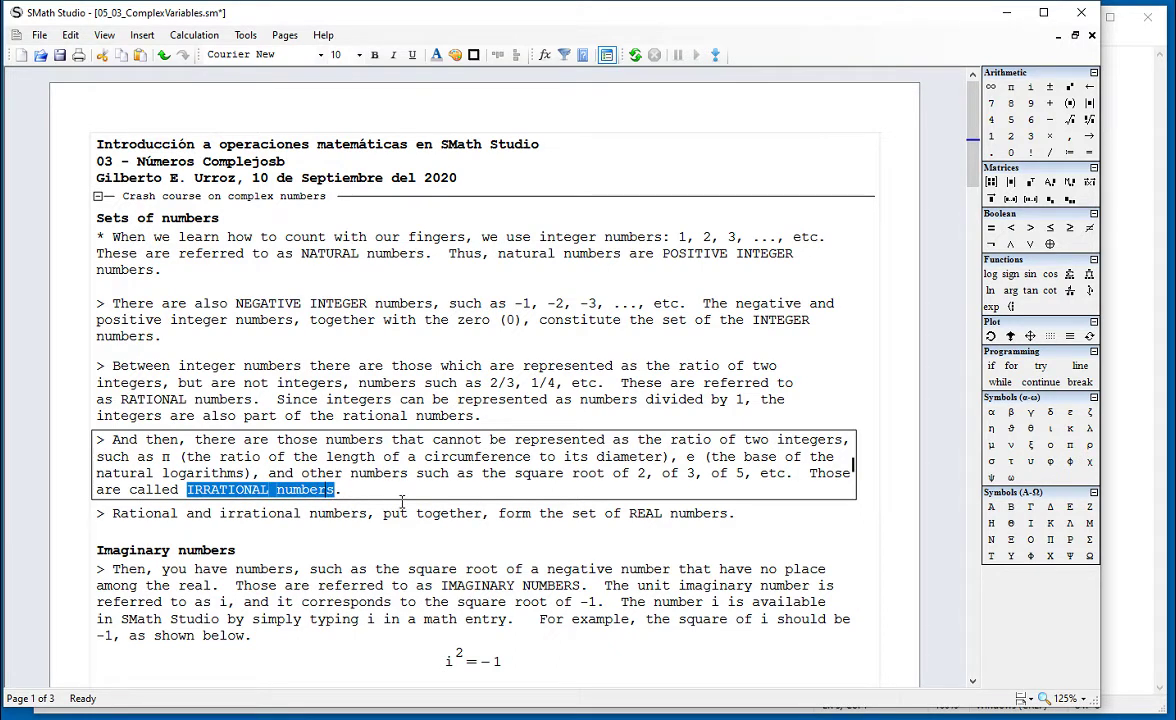
left_click(350, 493)
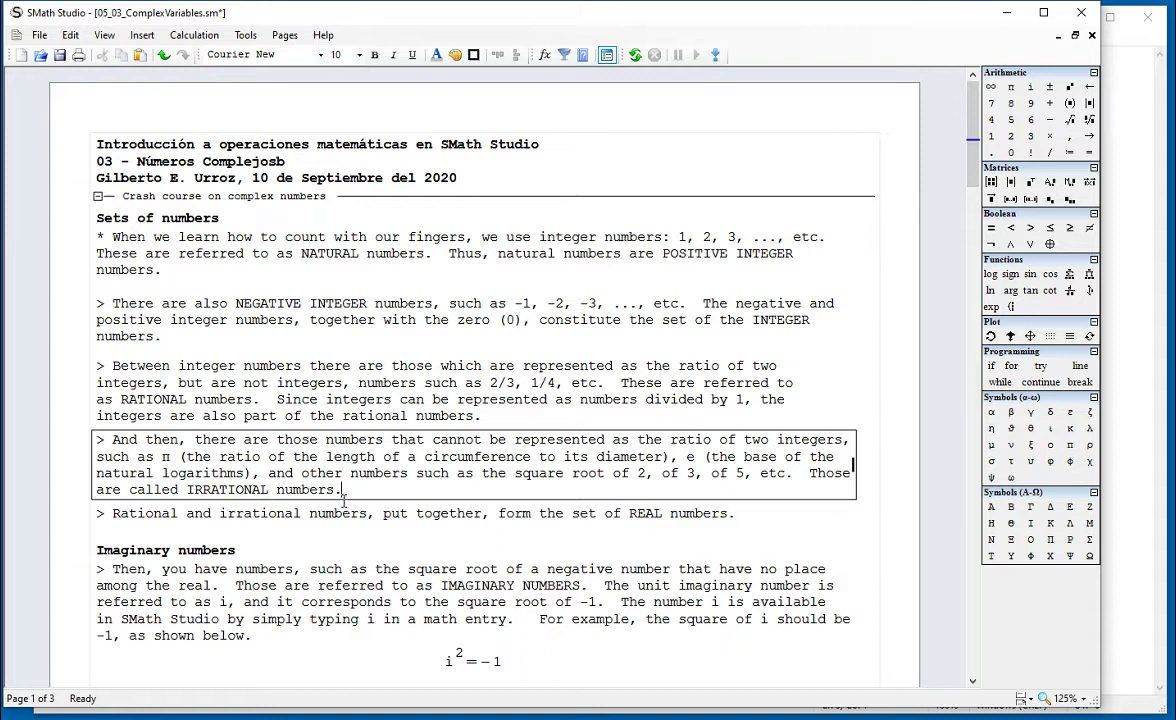
left_click_drag(332, 491, 219, 492)
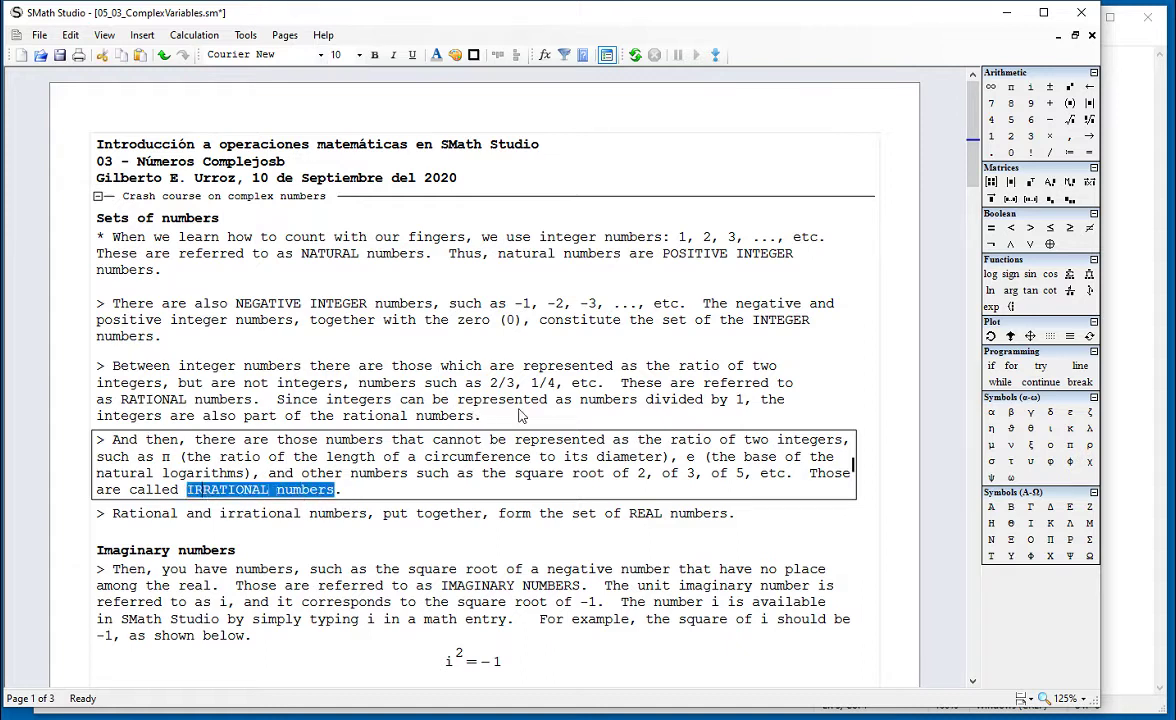
double_click(136, 400)
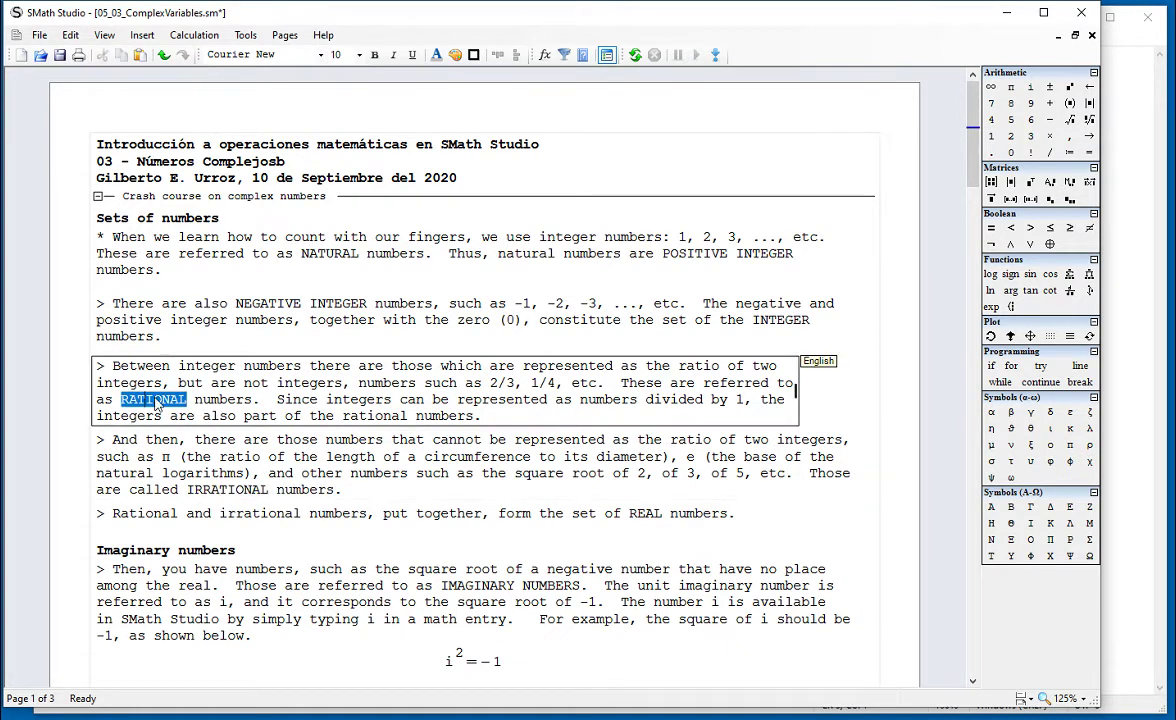
left_click_drag(136, 400, 250, 401)
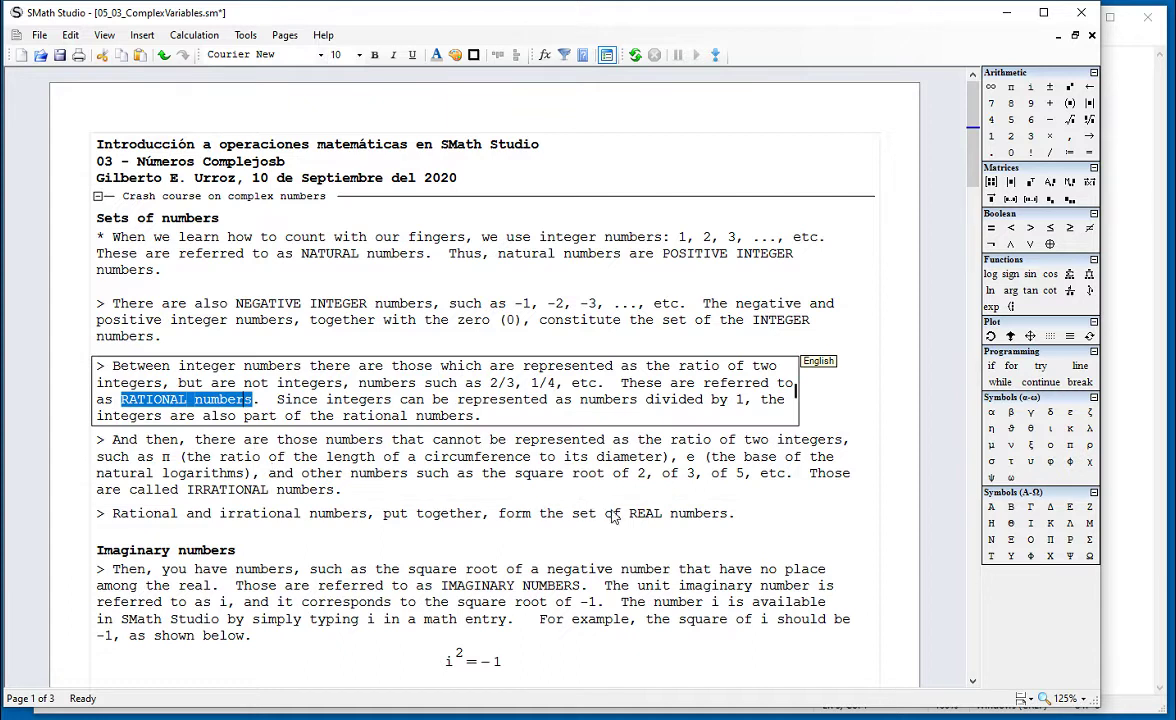
left_click_drag(629, 514, 717, 522)
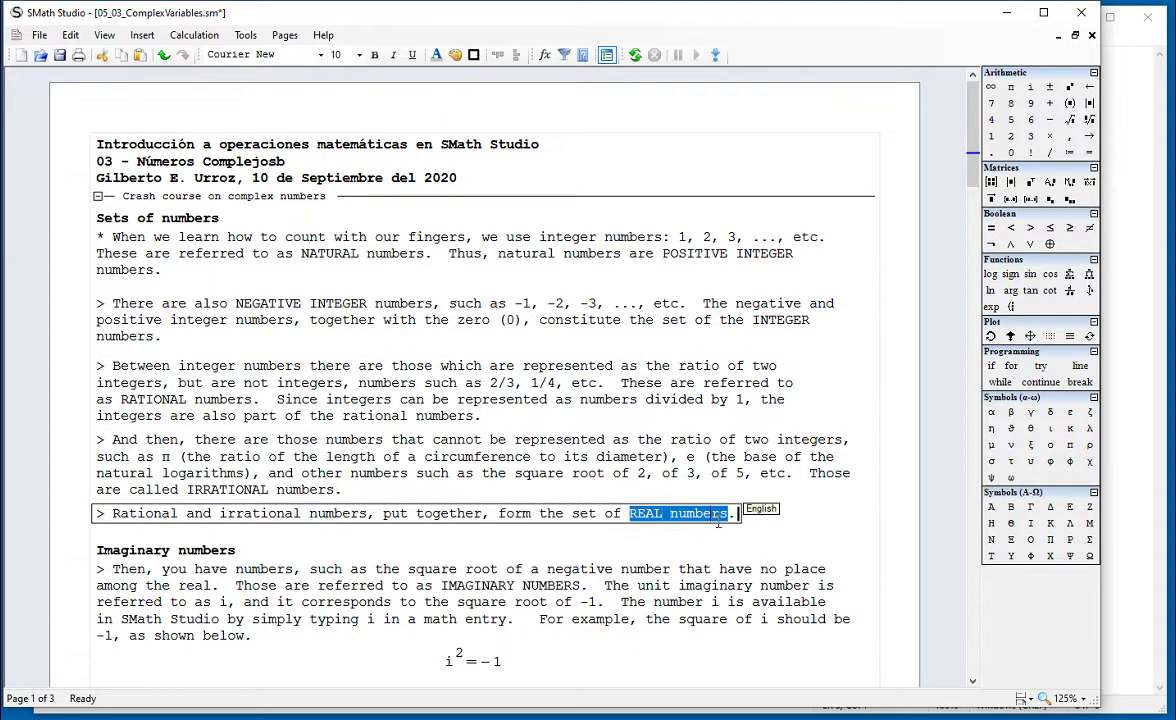
left_click(748, 524)
scroll(745, 527, "down", 3)
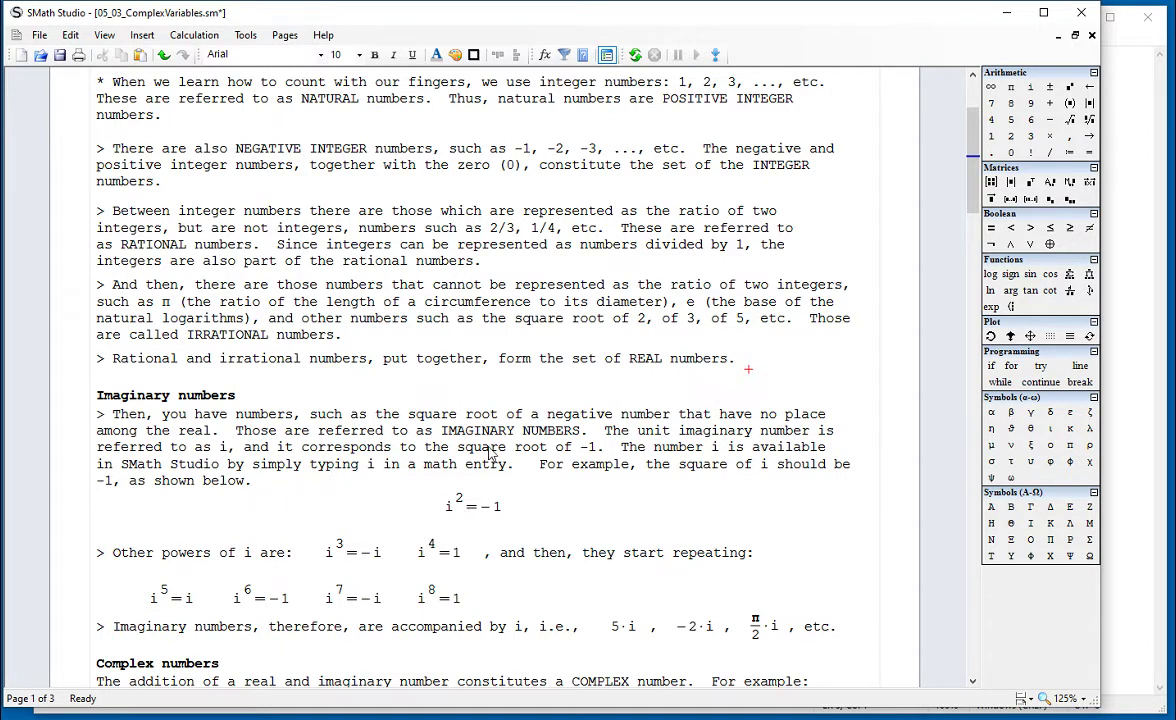
left_click_drag(640, 431, 810, 431)
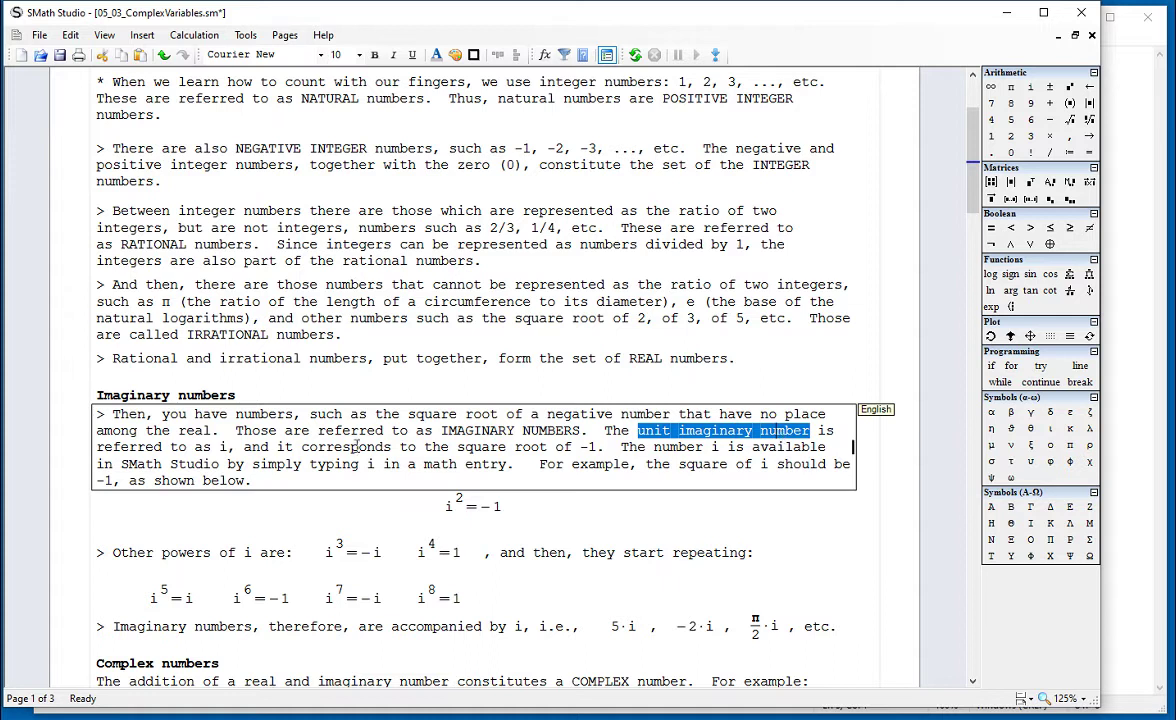
left_click(219, 449)
key("shift+Right")
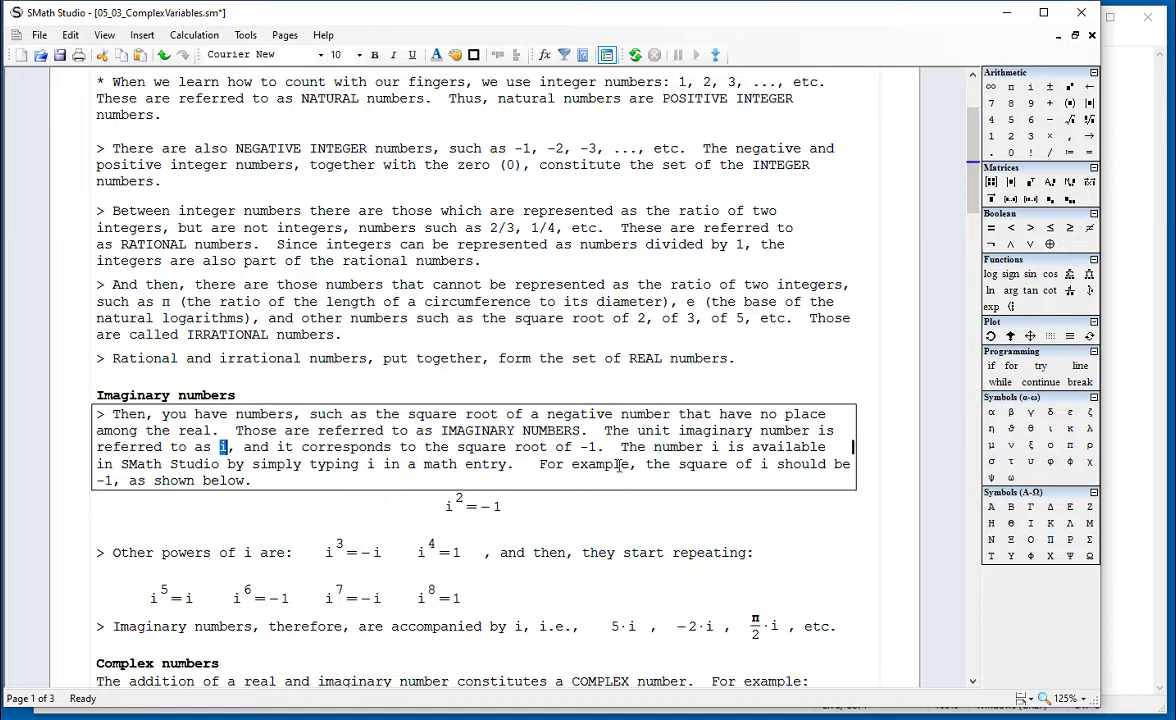
left_click_drag(650, 474, 113, 484)
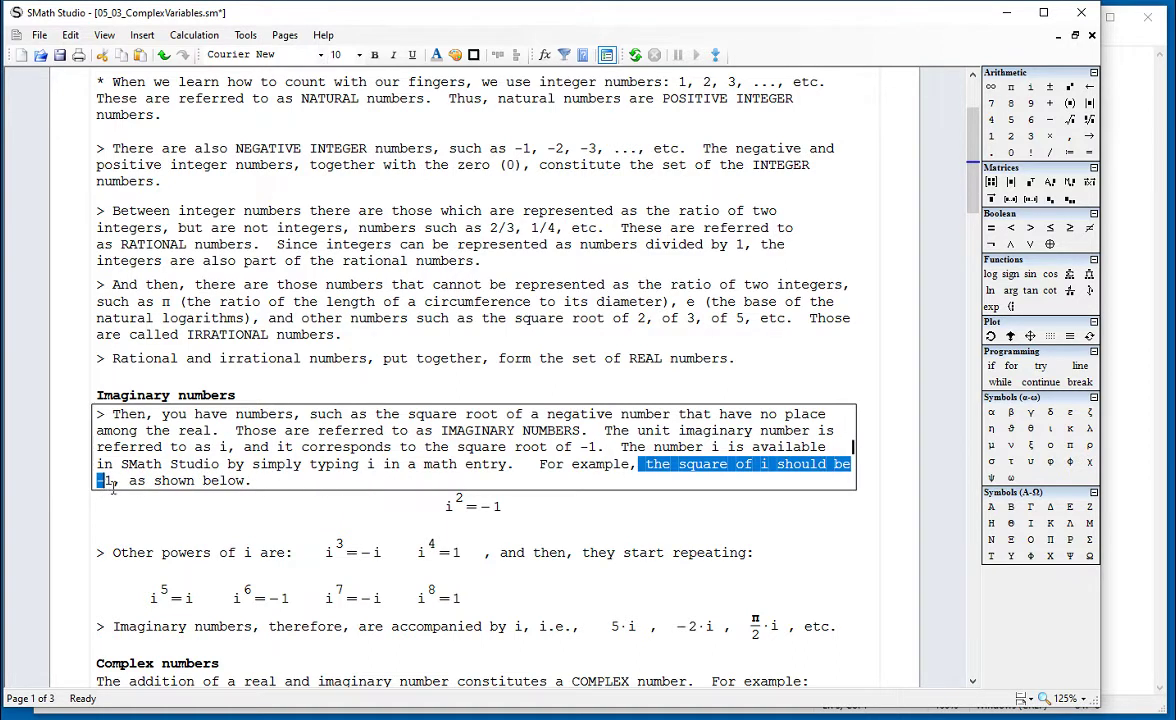
left_click(530, 496)
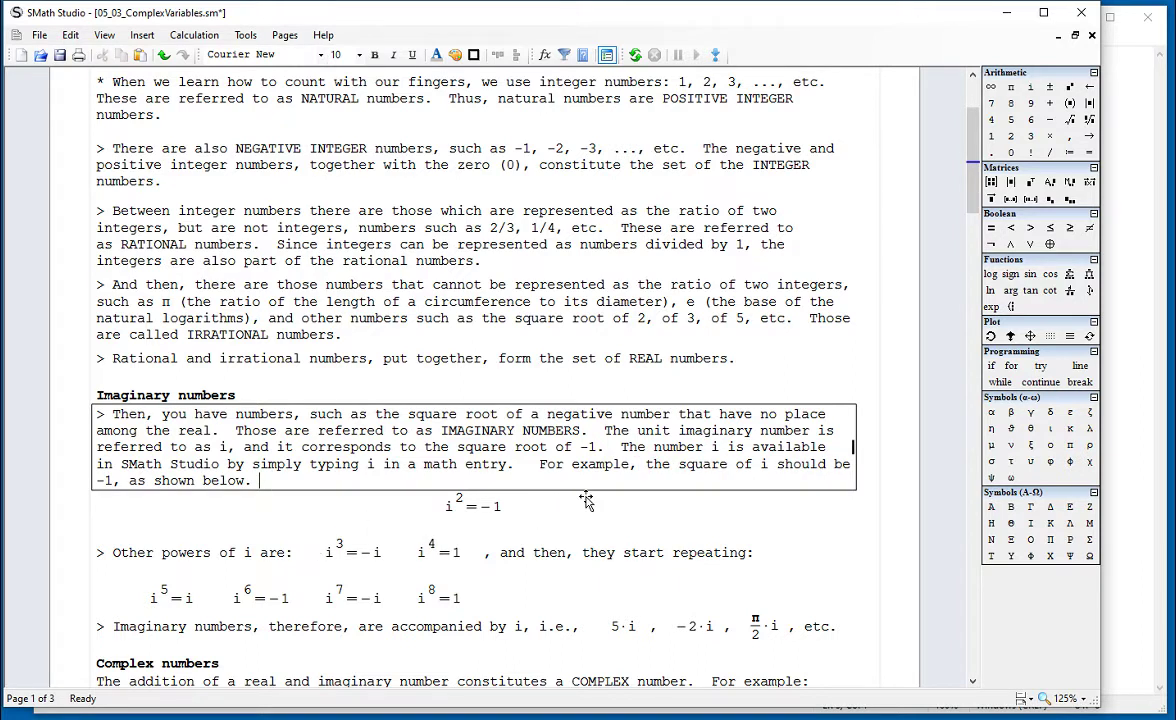
left_click_drag(517, 508, 480, 504)
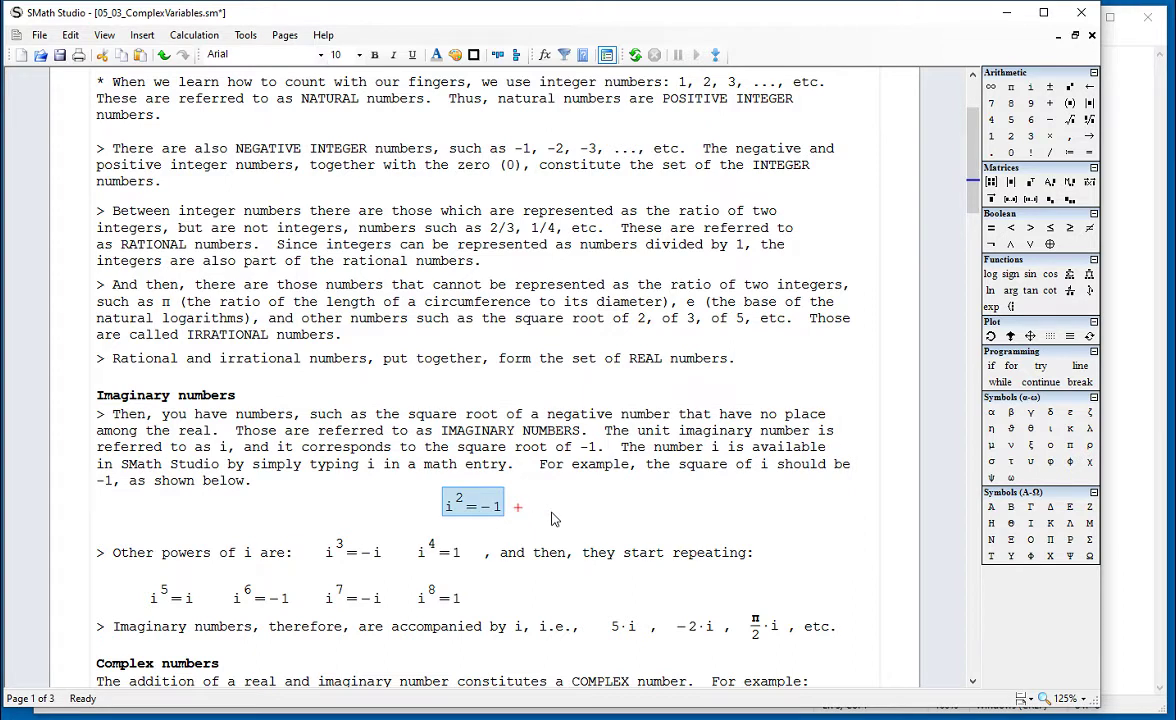
double_click(347, 555)
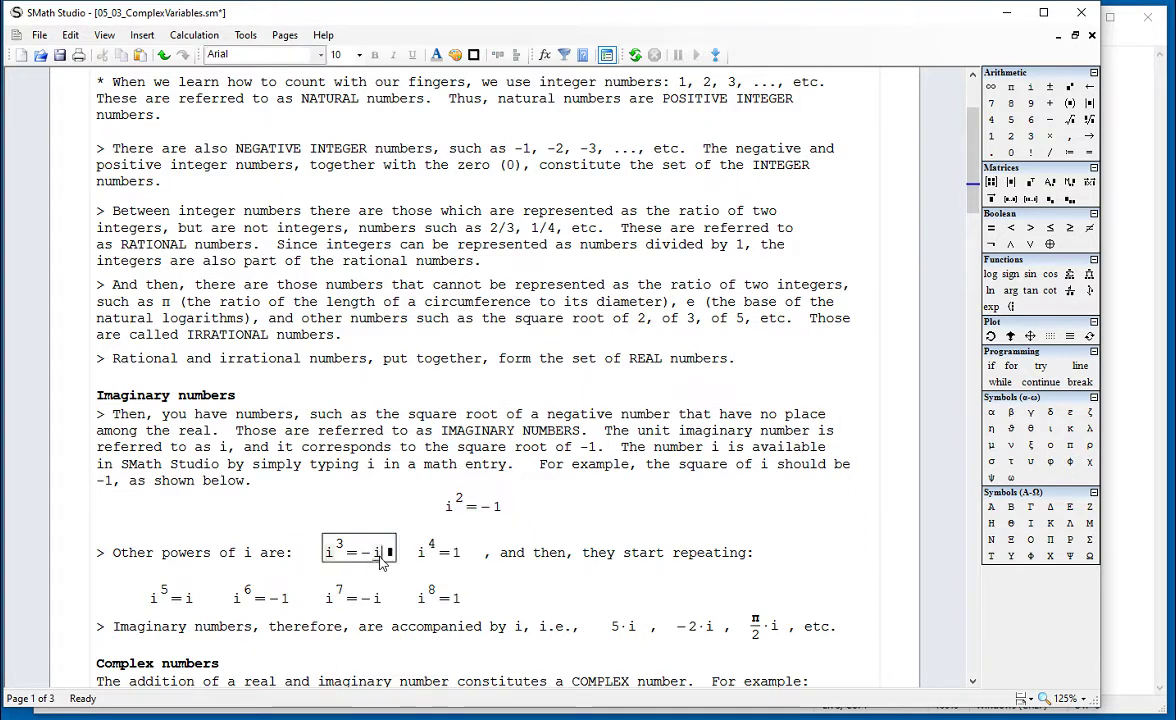
left_click_drag(462, 553, 446, 568)
left_click_drag(210, 600, 177, 600)
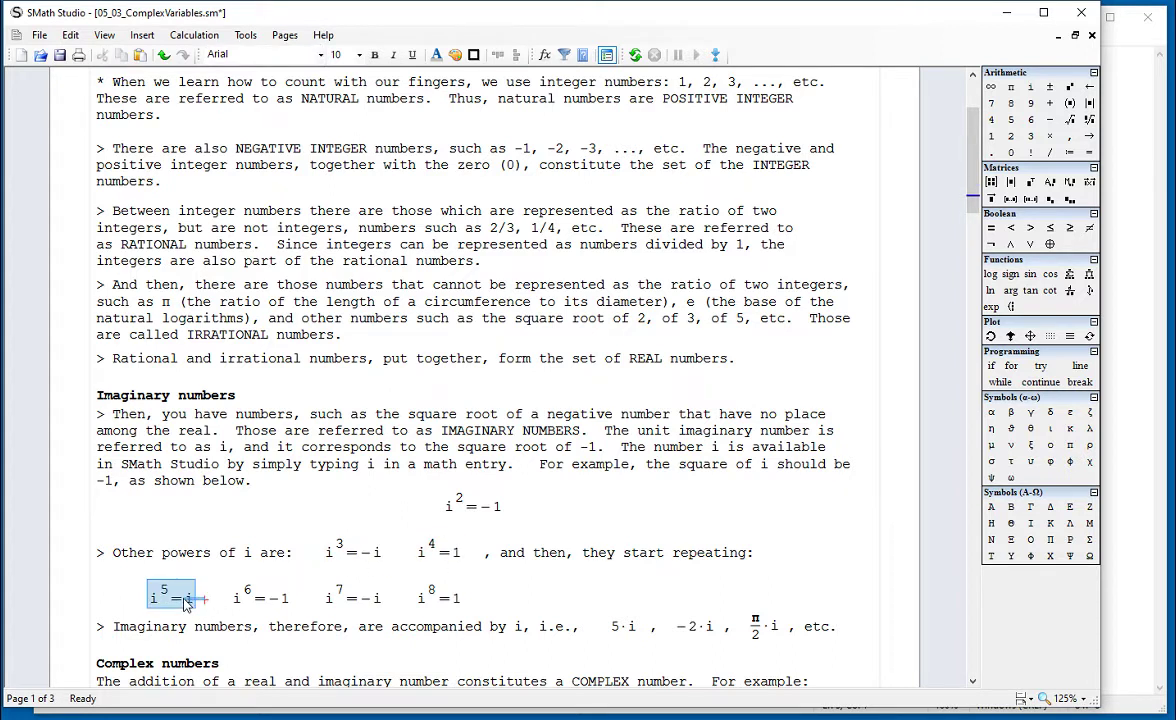
left_click_drag(296, 606, 242, 610)
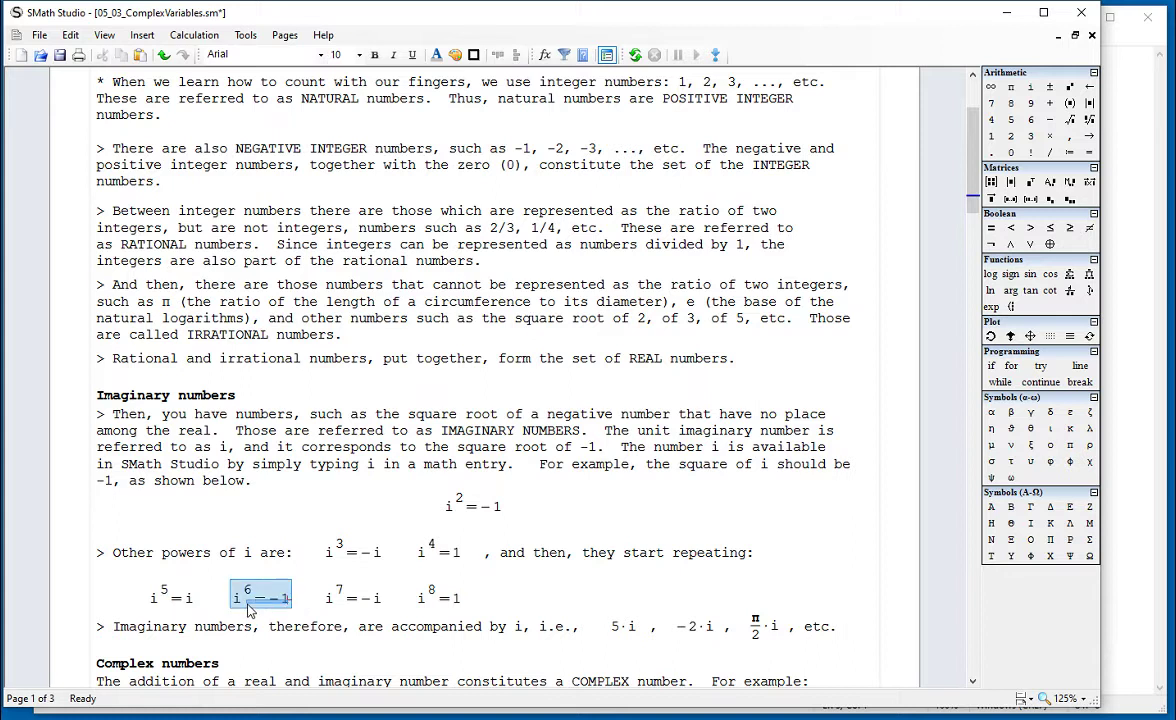
left_click_drag(393, 604, 330, 600)
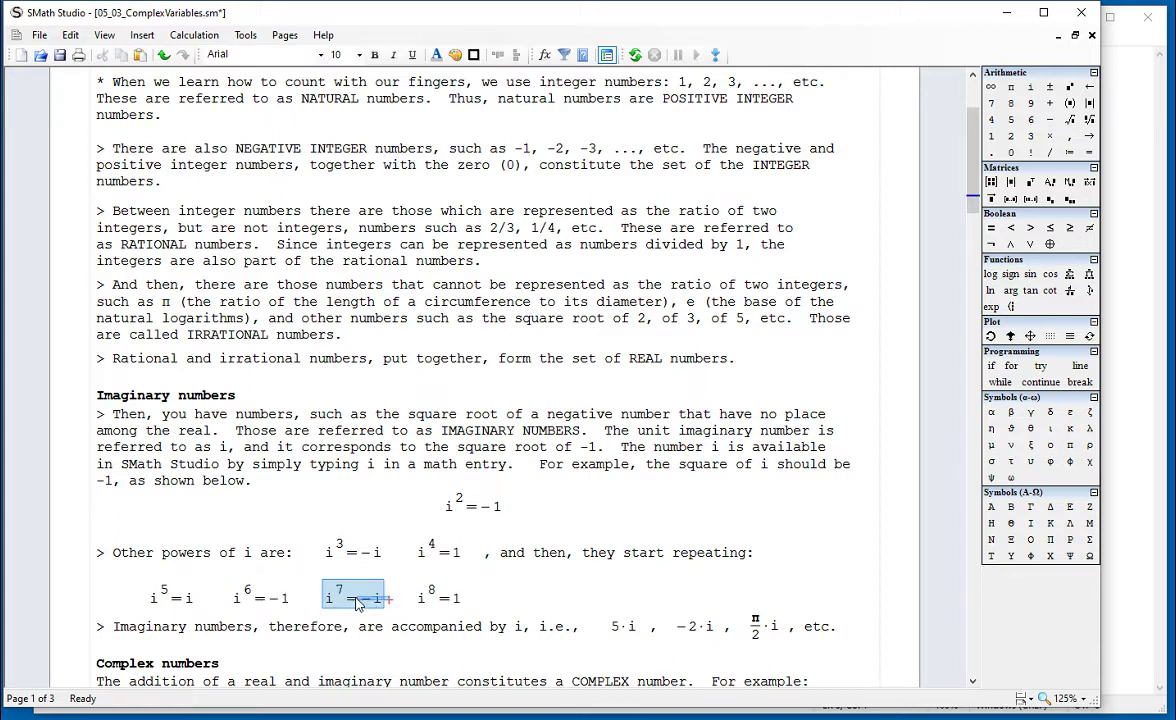
left_click(468, 596)
left_click_drag(470, 600, 425, 600)
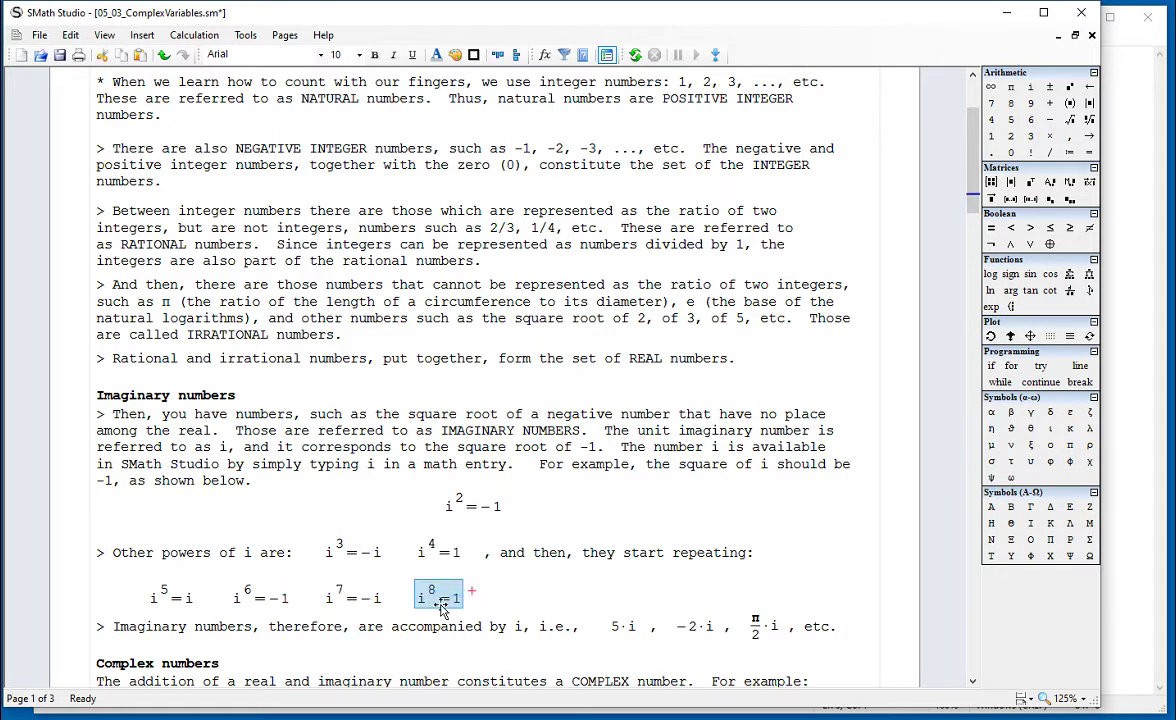
left_click(537, 588)
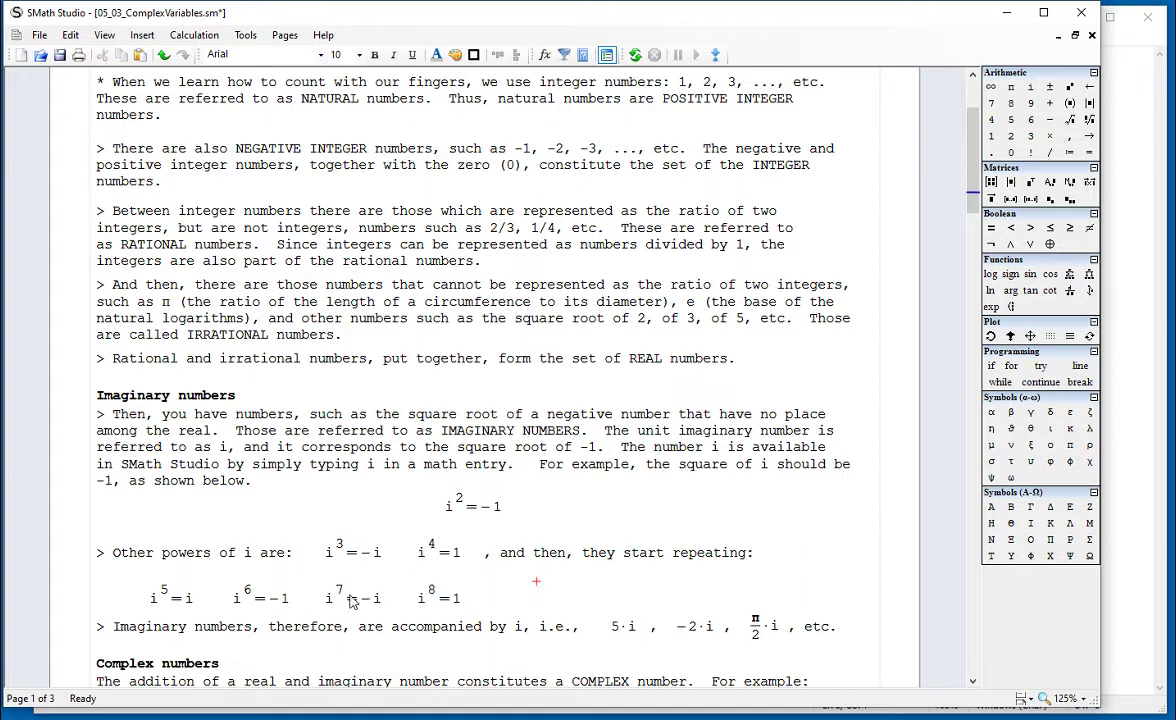
left_click(384, 601)
left_click_drag(384, 601, 322, 601)
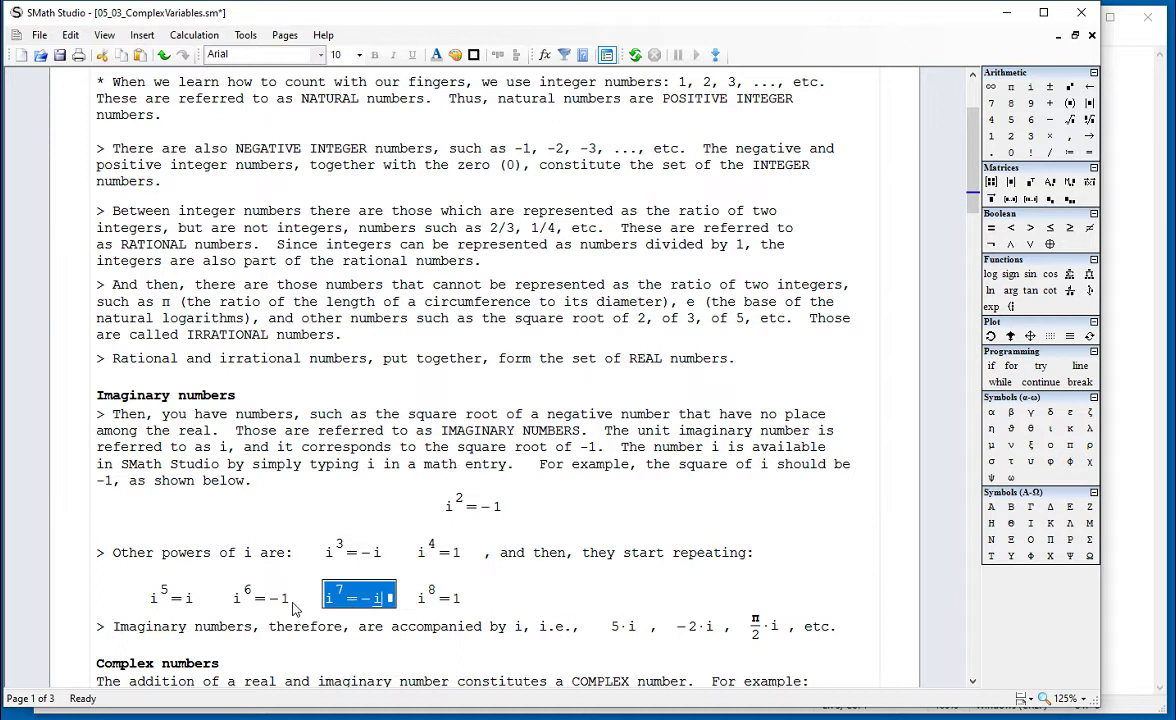
left_click_drag(150, 600, 206, 606)
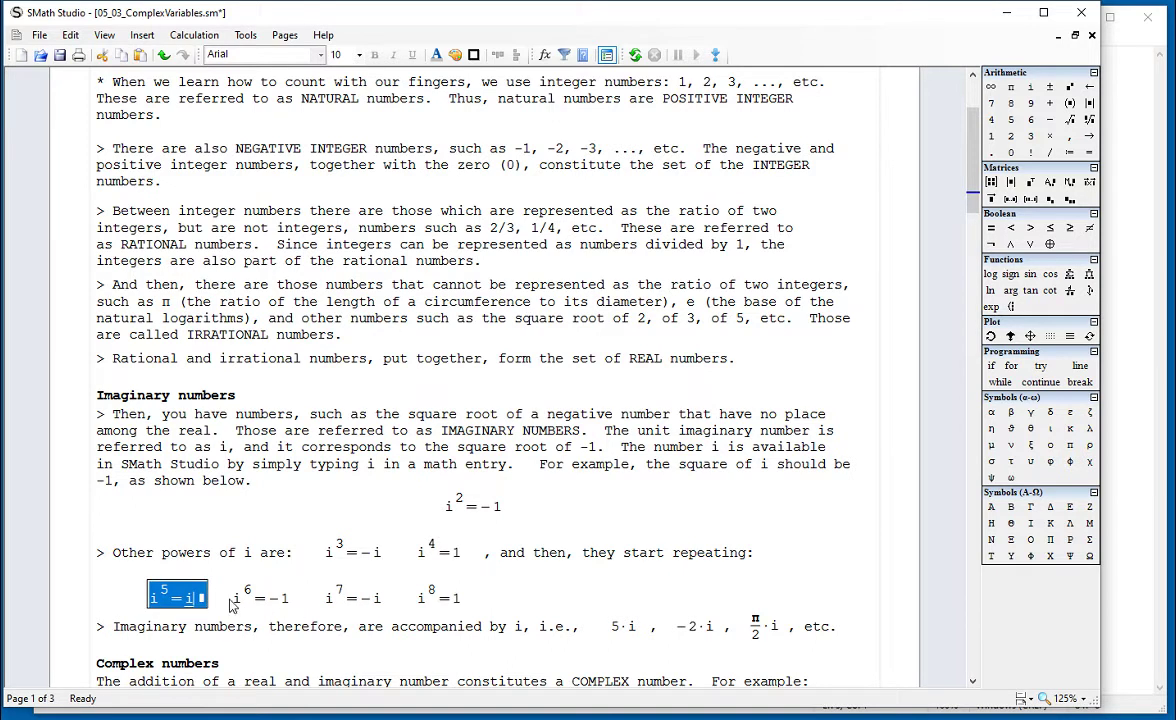
left_click(213, 600)
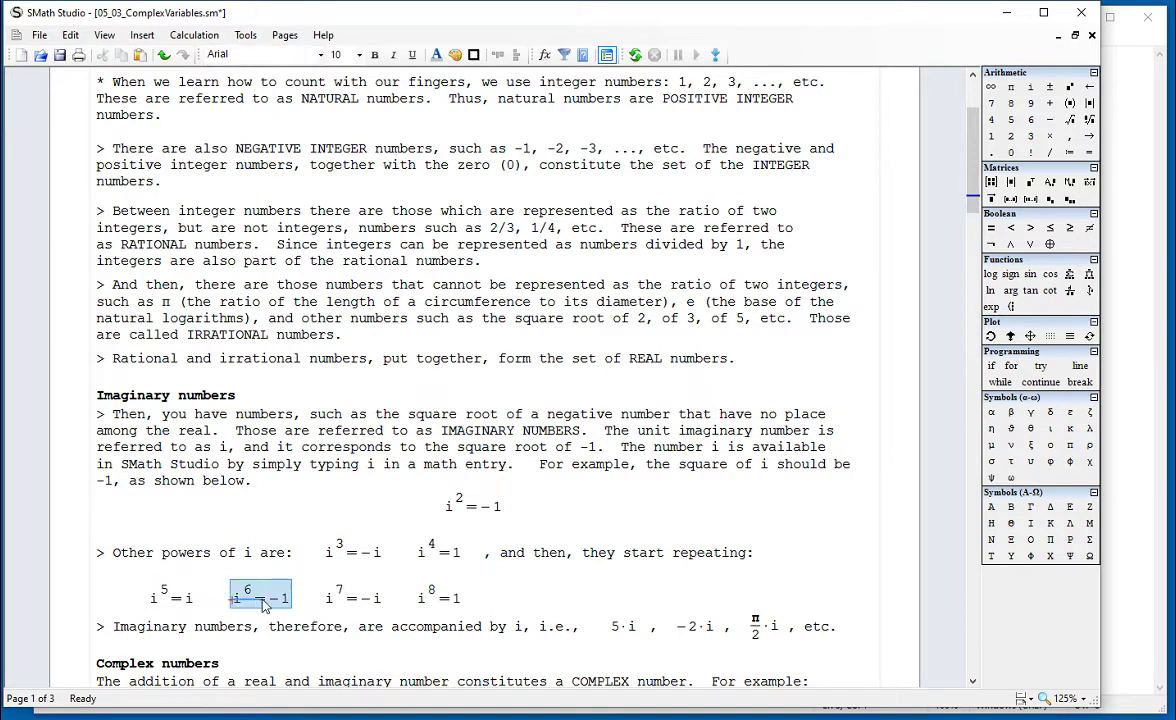
left_click(501, 601)
double_click(616, 627)
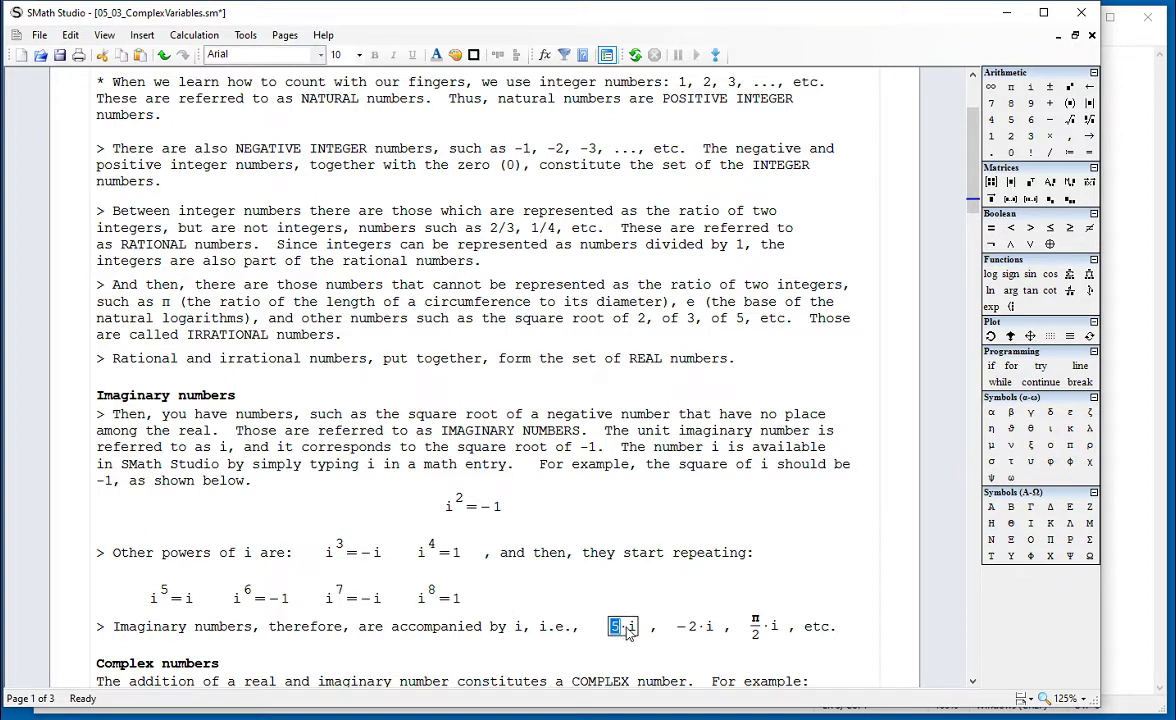
left_click(630, 628)
double_click(633, 630)
double_click(688, 630)
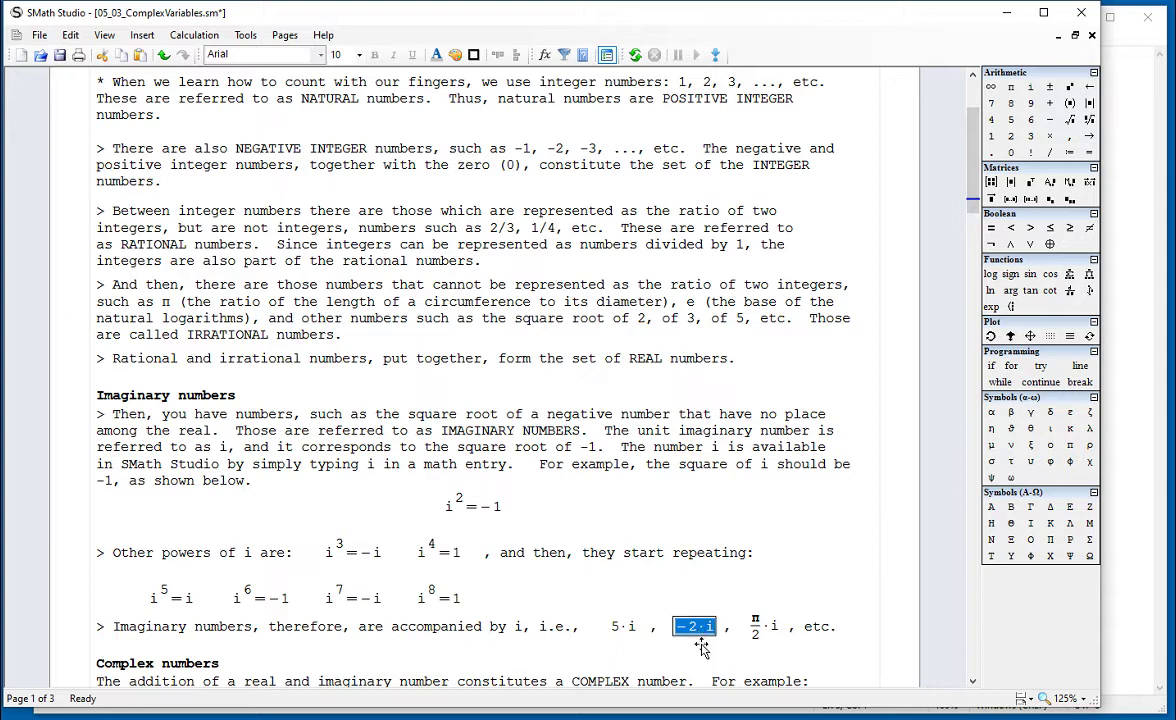
double_click(751, 628)
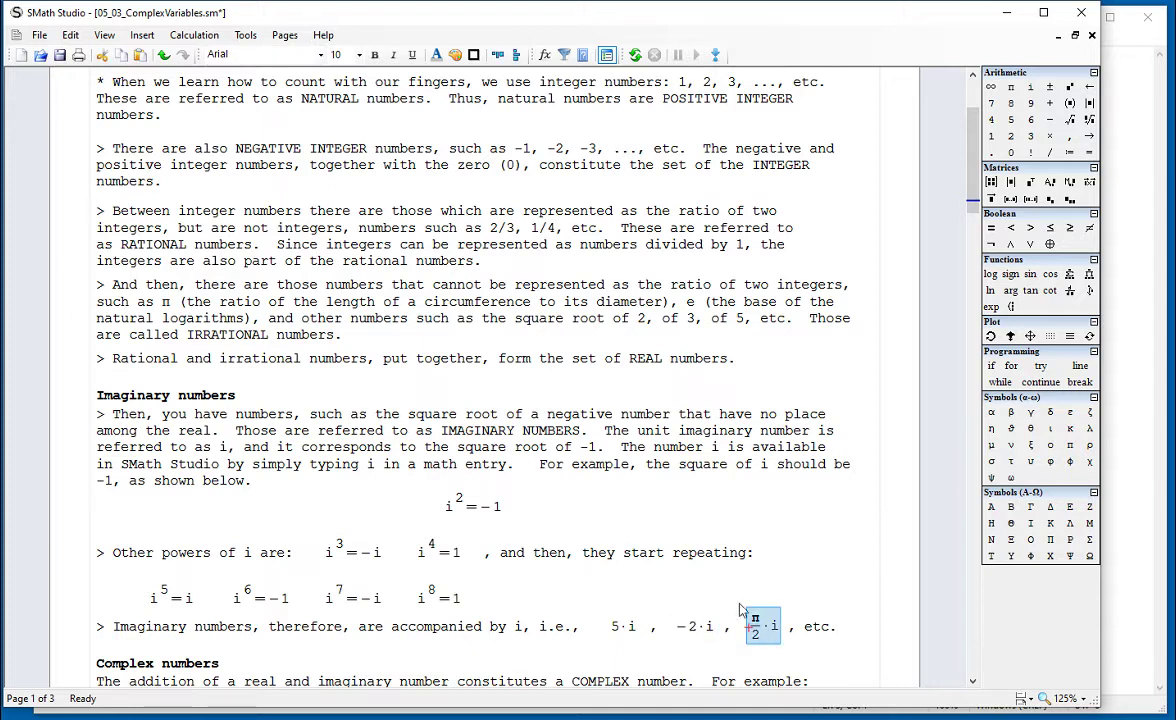
left_click(774, 566)
- Scroll to the Complex numbers examples and select −5+2·i, highlighting its imaginary part 2·i
scroll(774, 566, "down", 3)
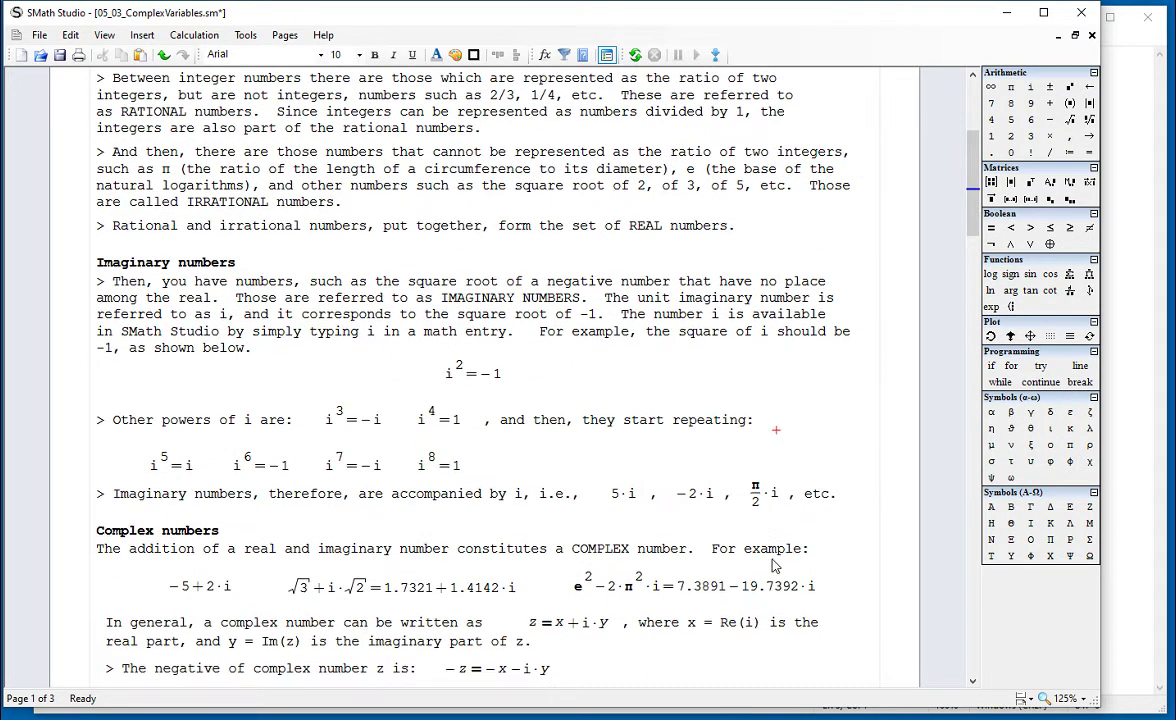
left_click(187, 527)
left_click_drag(210, 527, 322, 522)
left_click(250, 522)
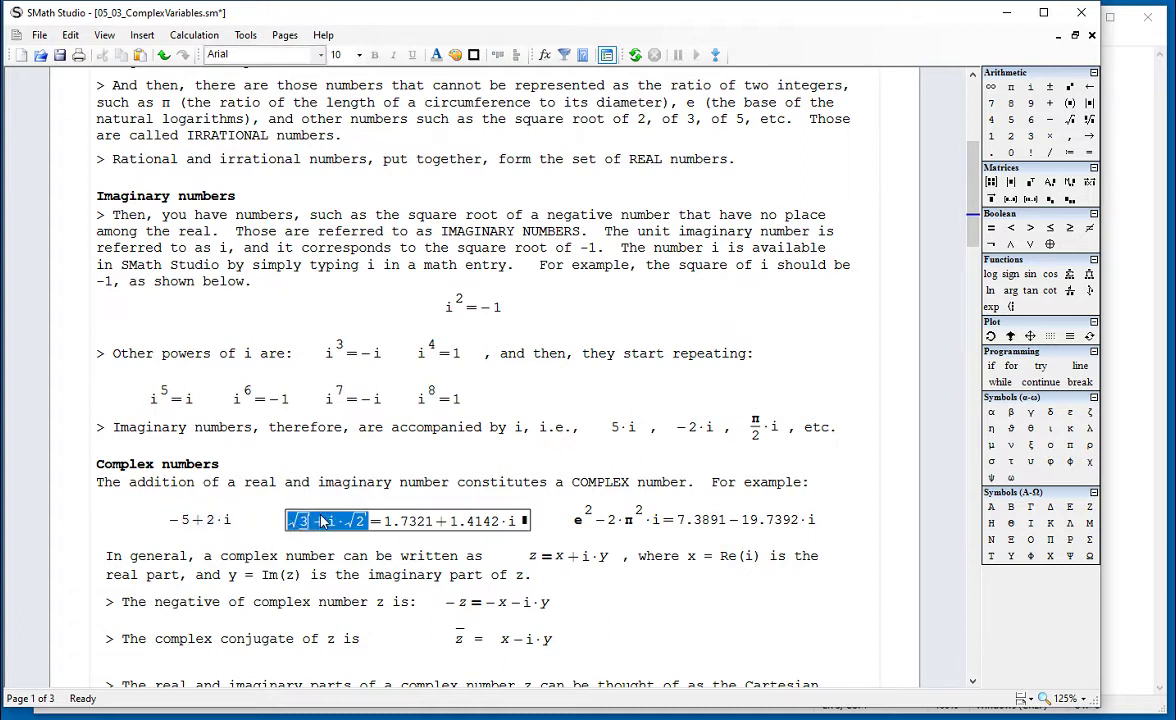
- Highlight e²−2·π²·i, its real part 7.3891 and imaginary part 19.7392·i, then select z = x + i·y
left_click(577, 528)
left_click_drag(577, 528, 649, 527)
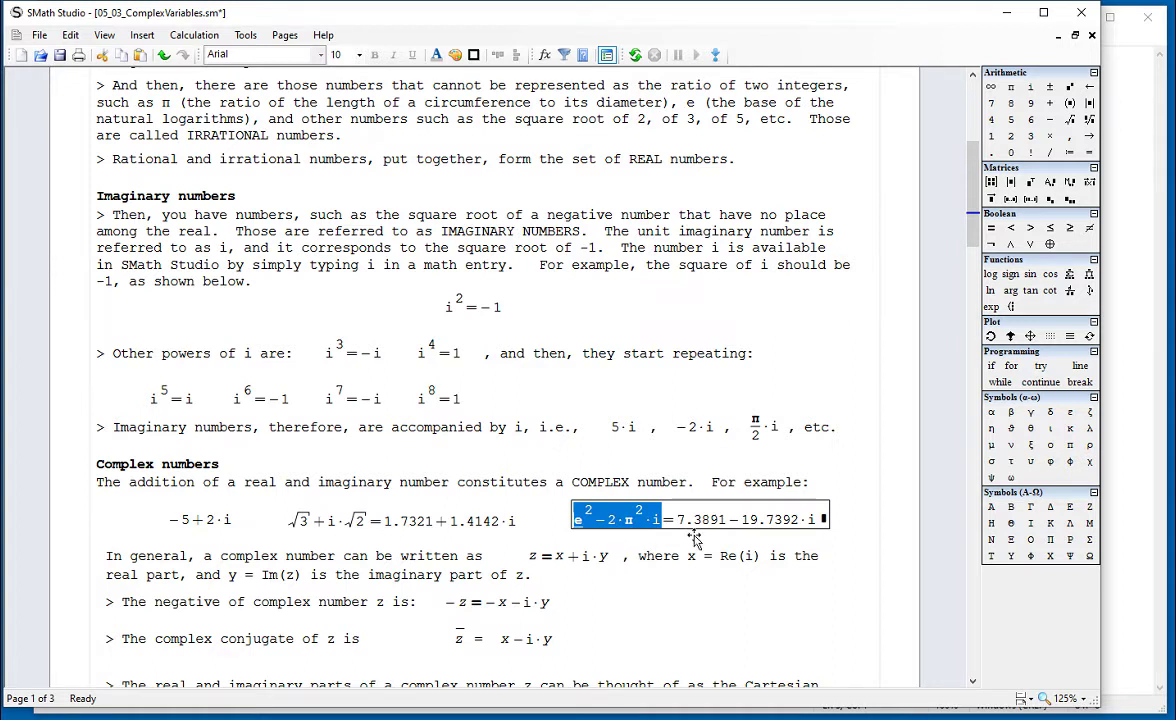
double_click(703, 521)
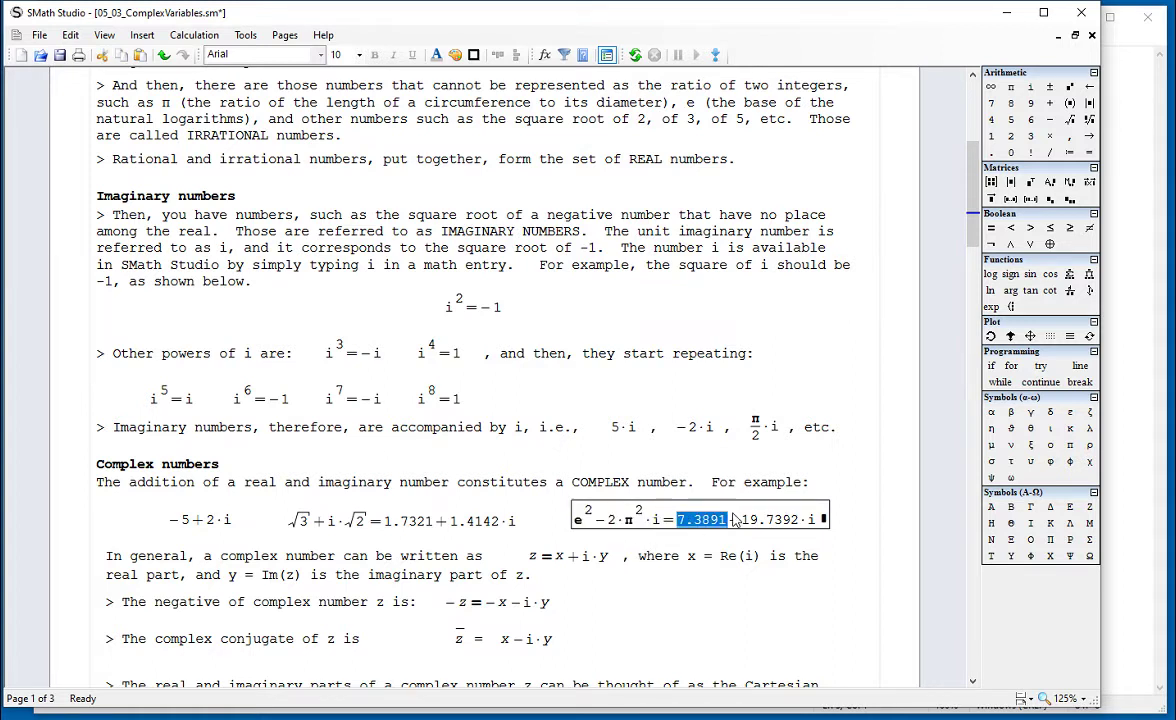
double_click(812, 521)
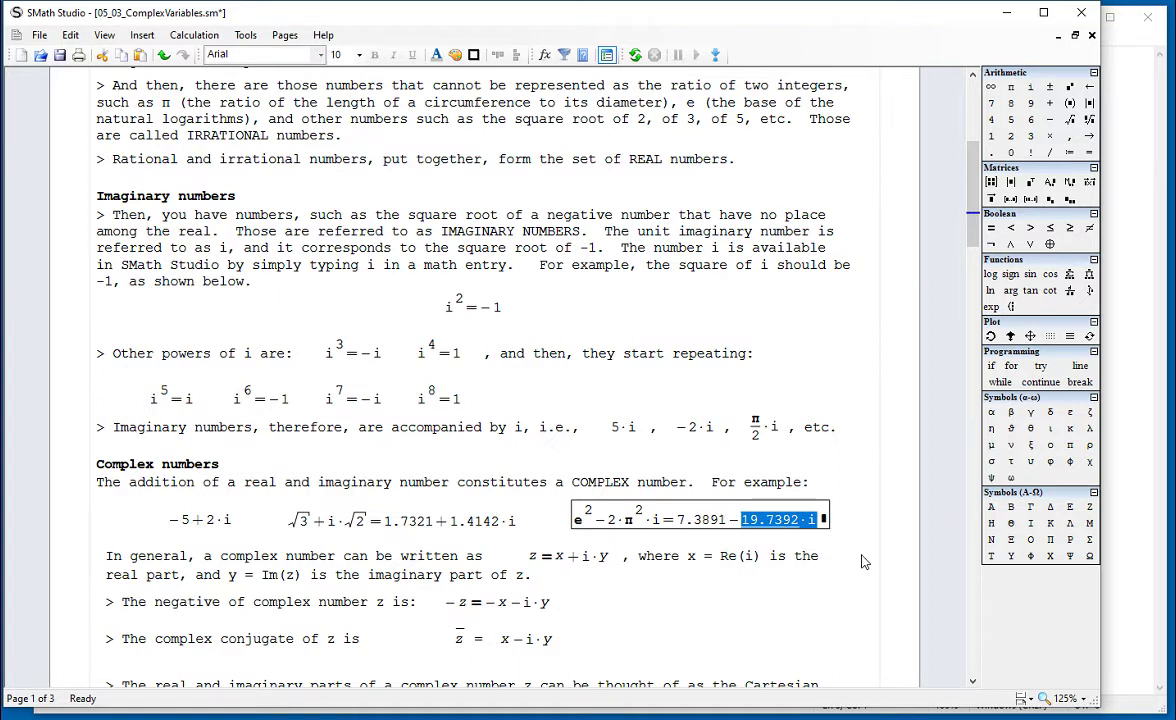
left_click(577, 609)
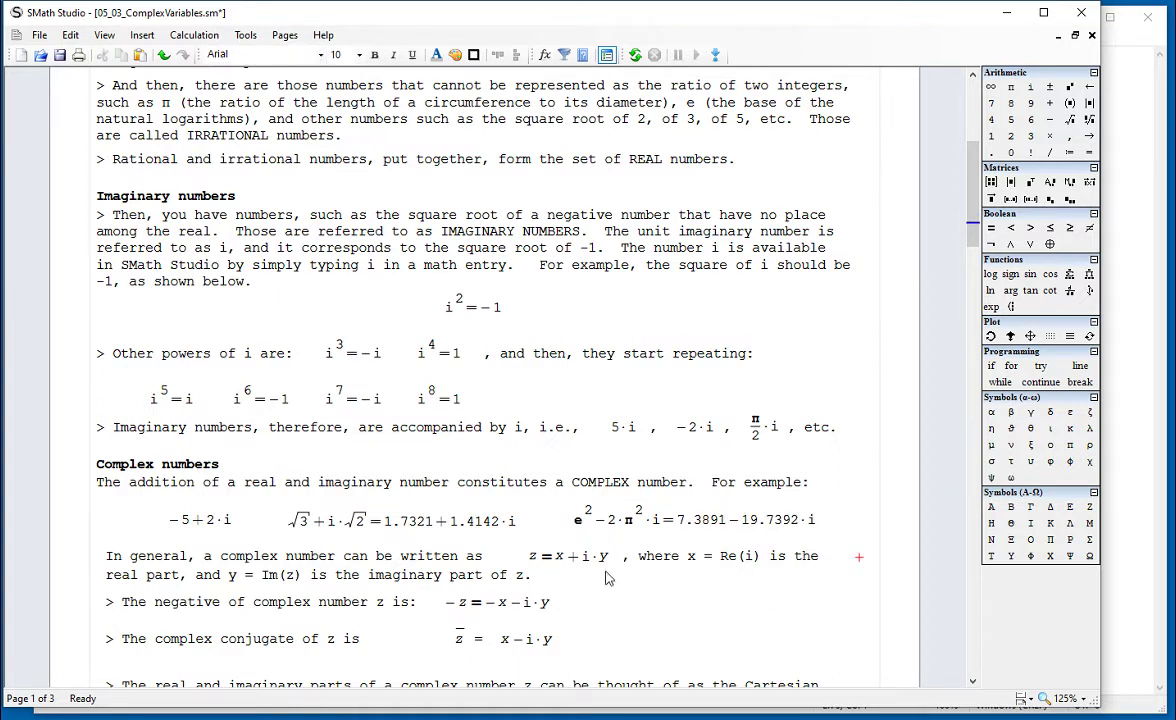
left_click_drag(615, 545, 580, 575)
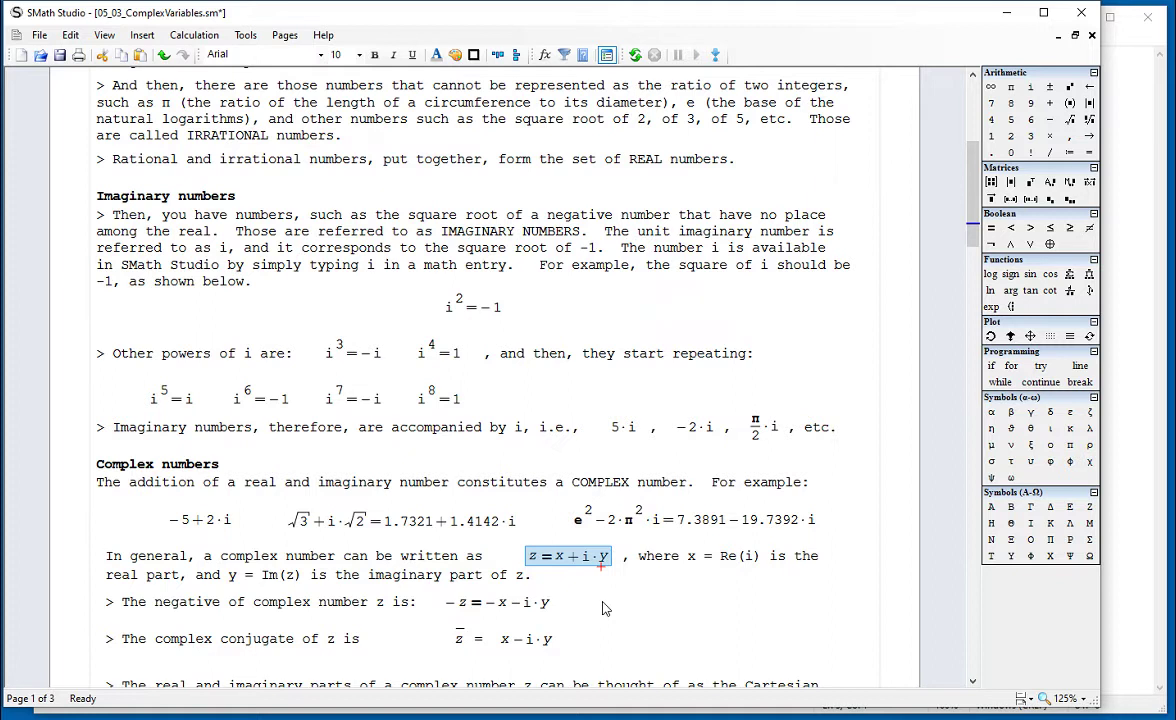
scroll(605, 608, "down", 1)
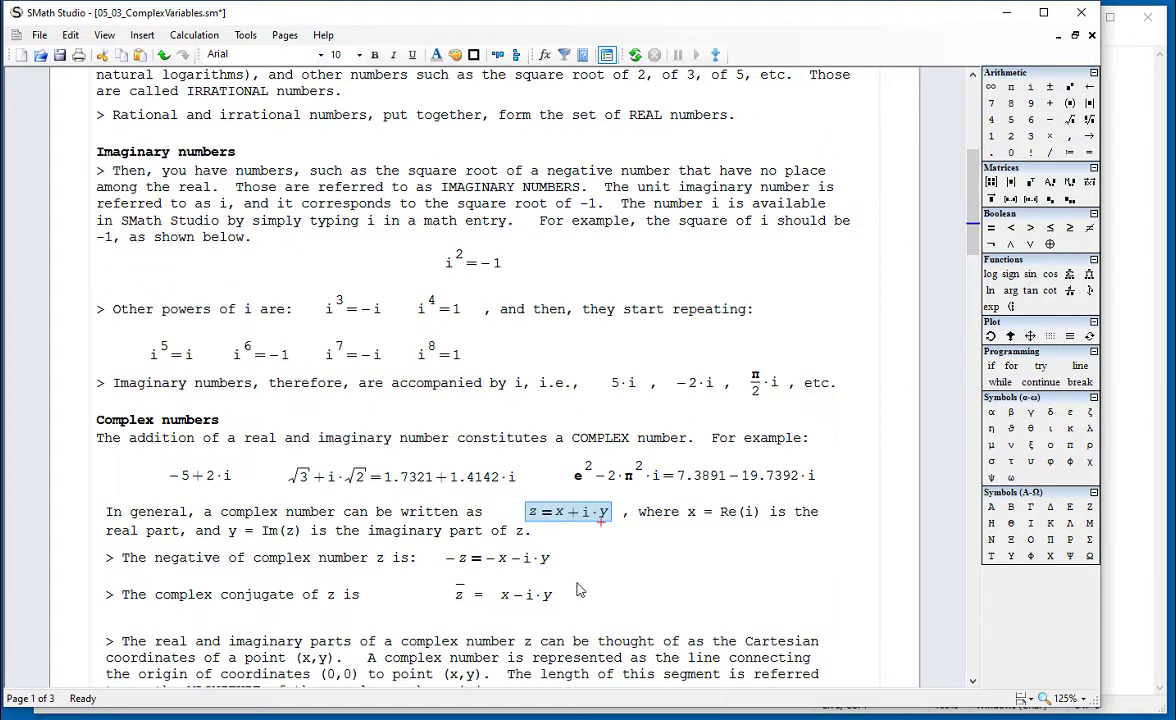
left_click_drag(593, 601, 538, 565)
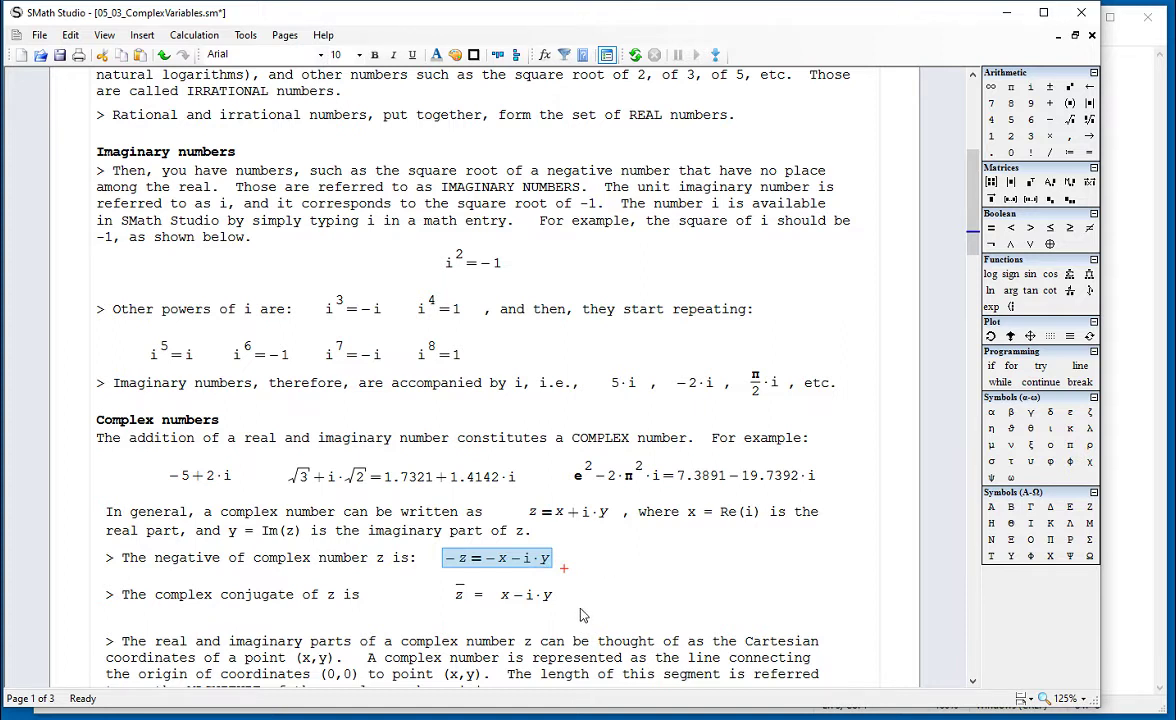
left_click_drag(561, 612, 456, 605)
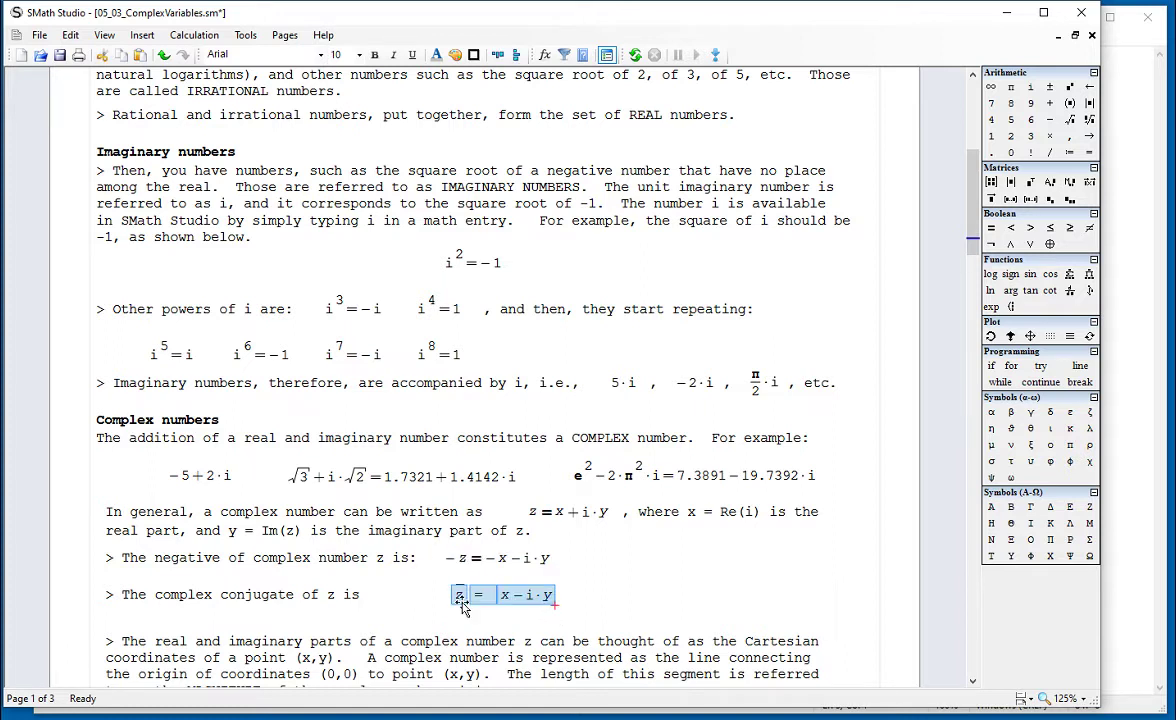
left_click(594, 596)
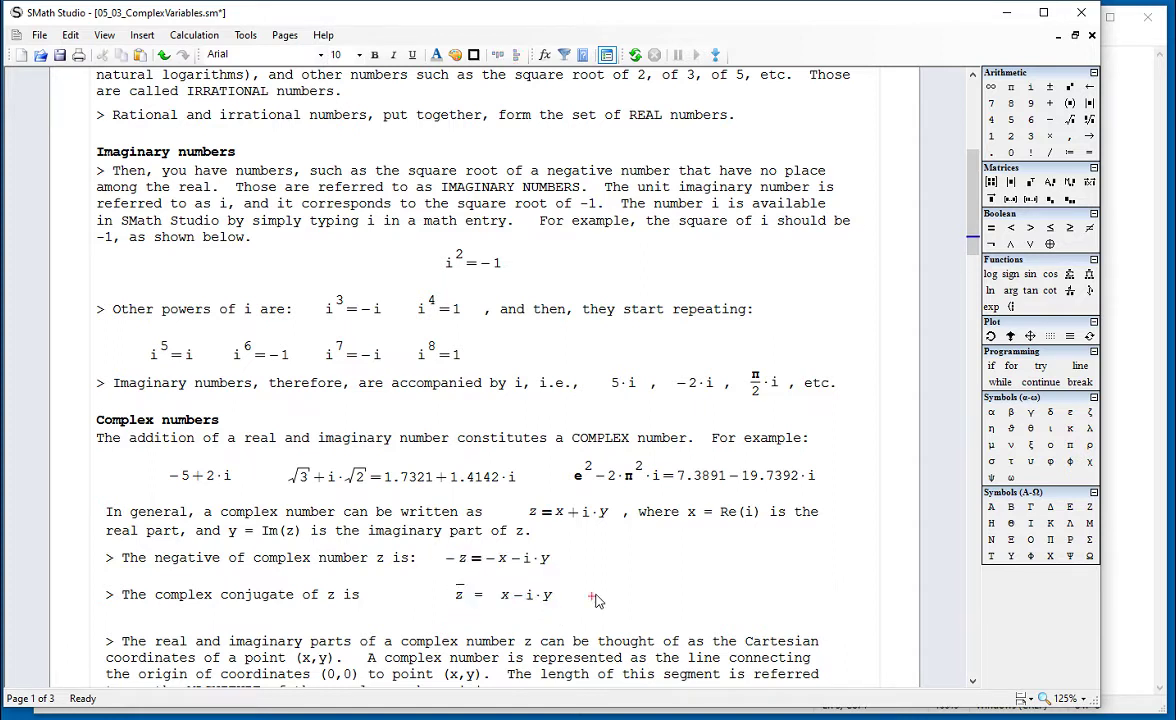
left_click(510, 600)
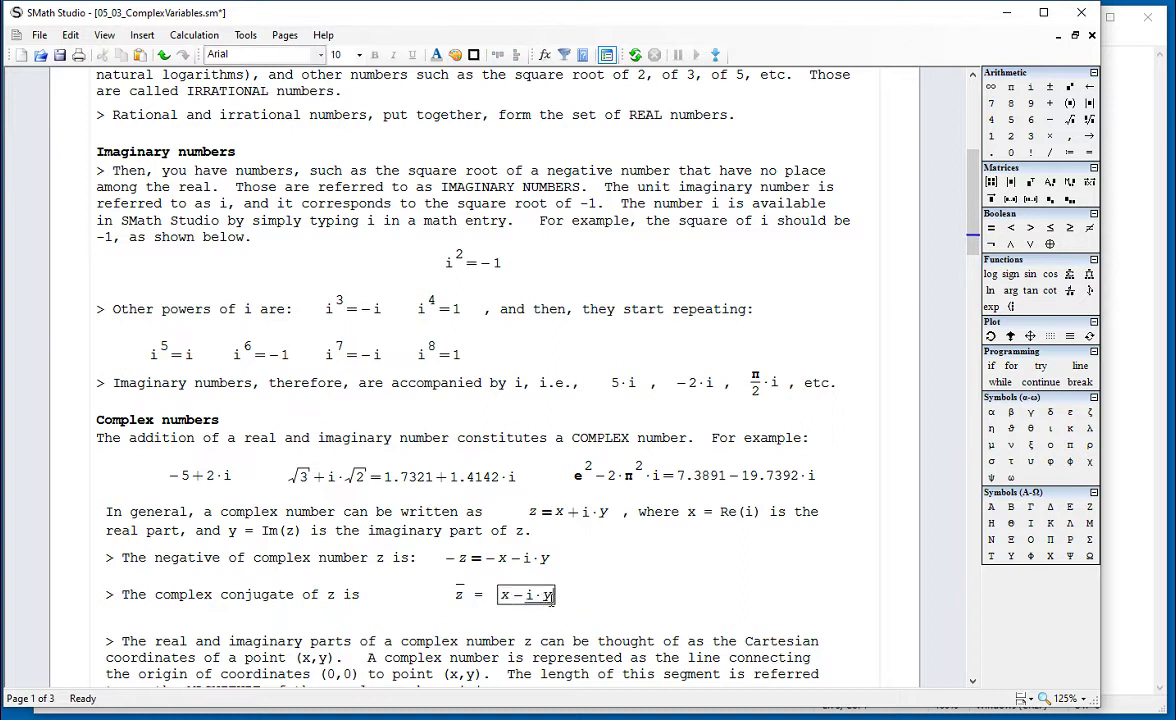